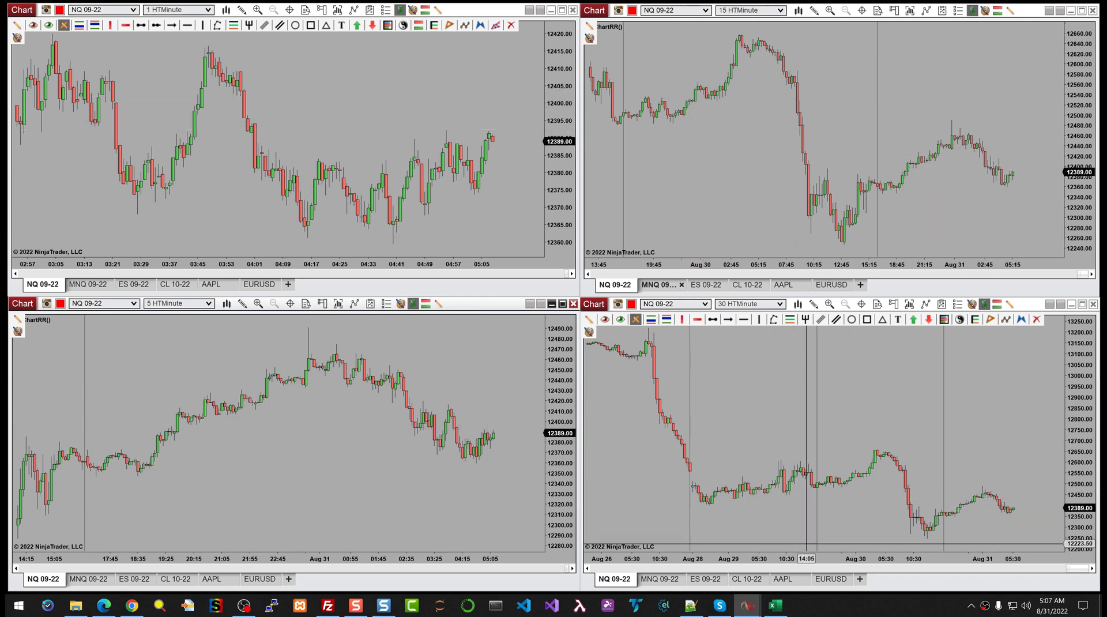
Step: Turn on the dollar risk/reward scale on all four NQ 09-22 charts
left_click(399, 11)
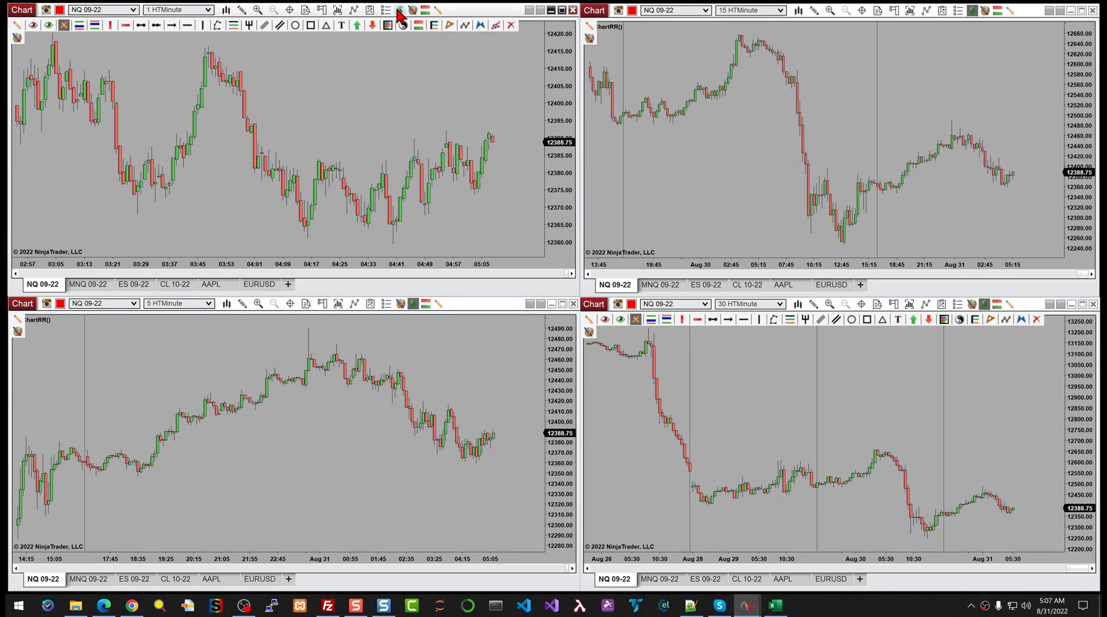
left_click(413, 304)
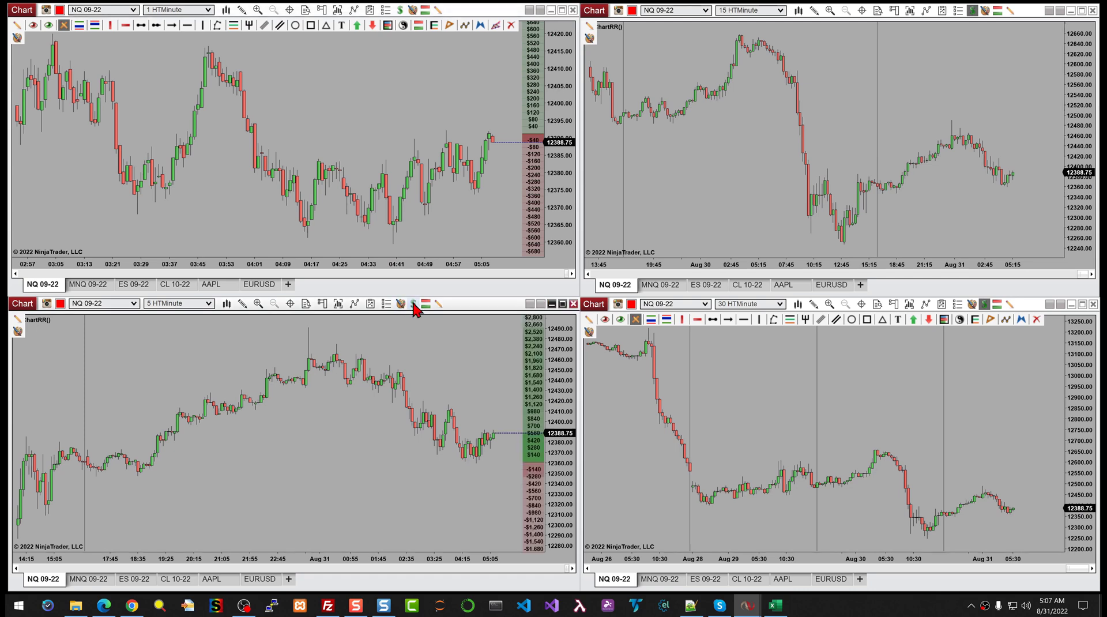
left_click(985, 305)
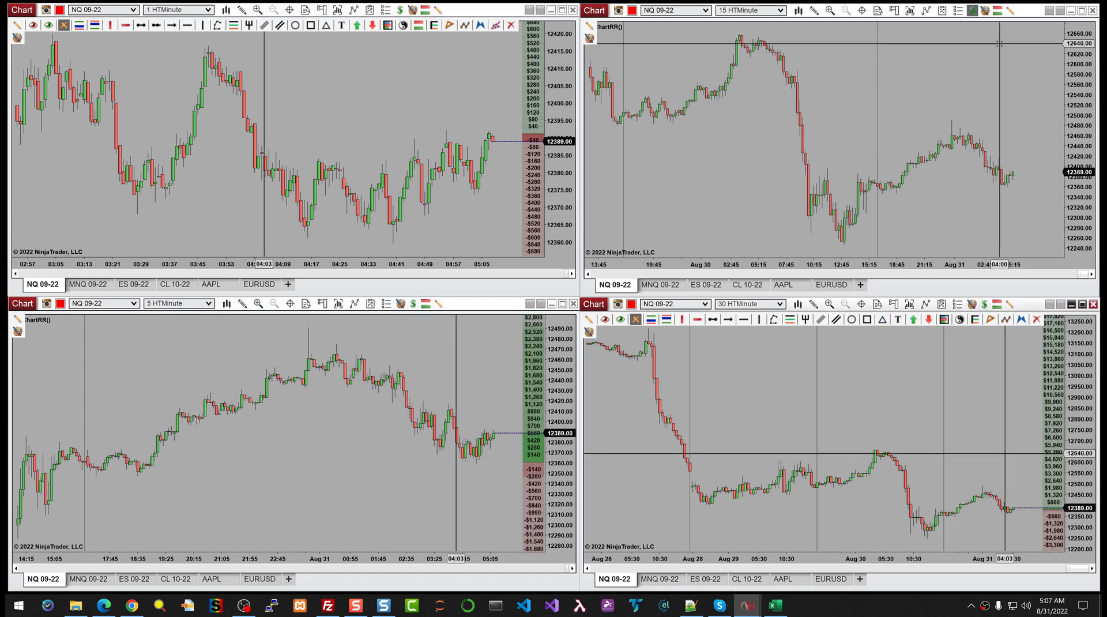
left_click(972, 11)
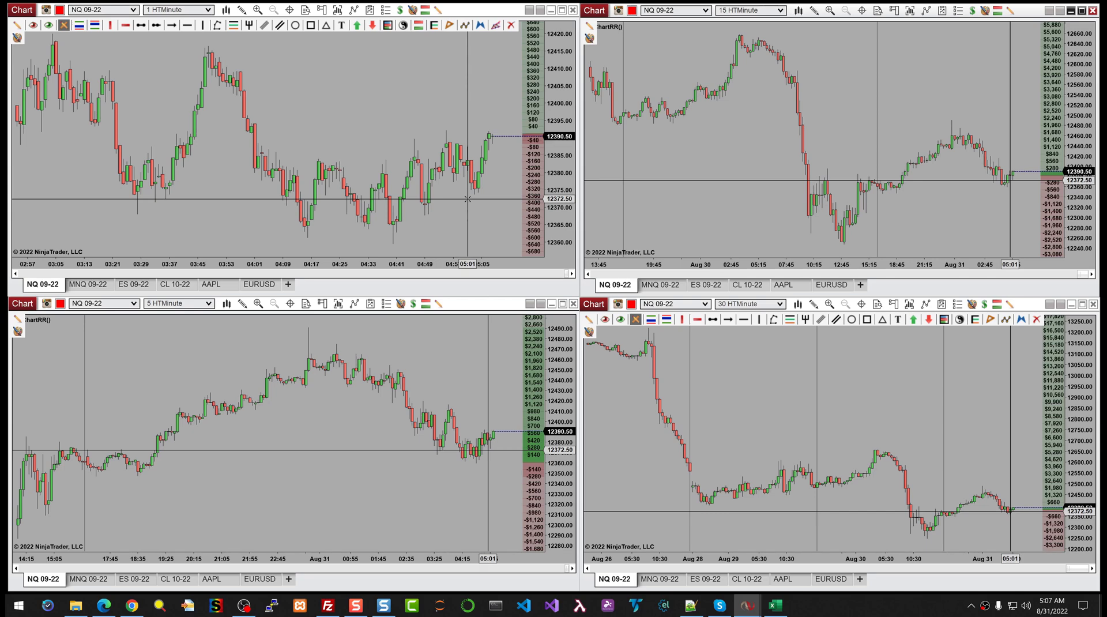
Step: Set the reference of the 5-minute chart's risk/reward scale to Bar
left_click(413, 306)
left_click(447, 336)
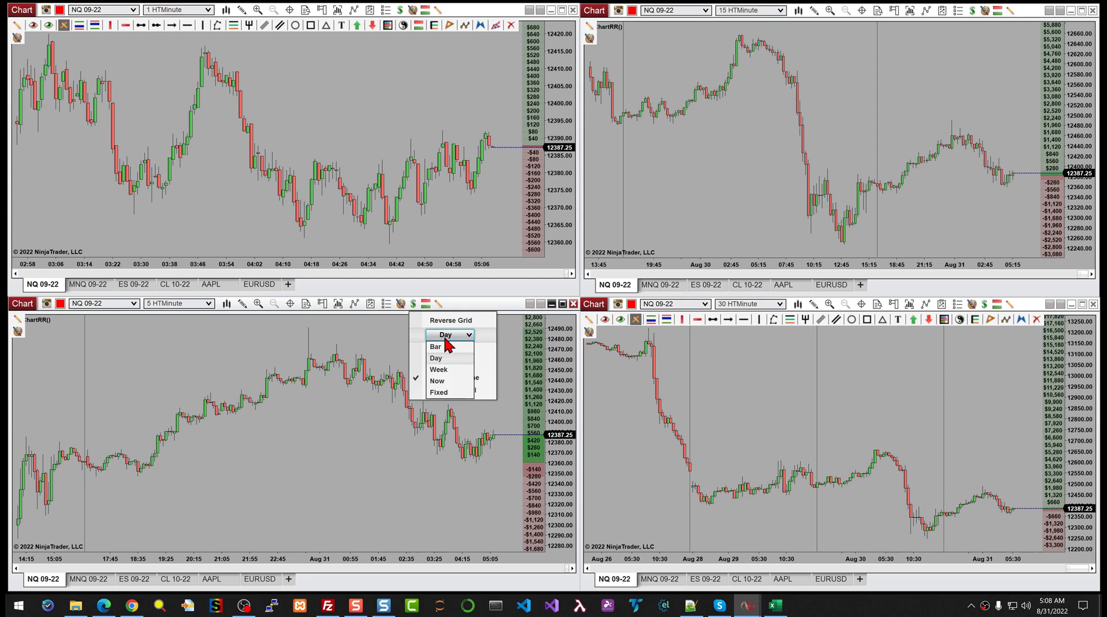
left_click(437, 347)
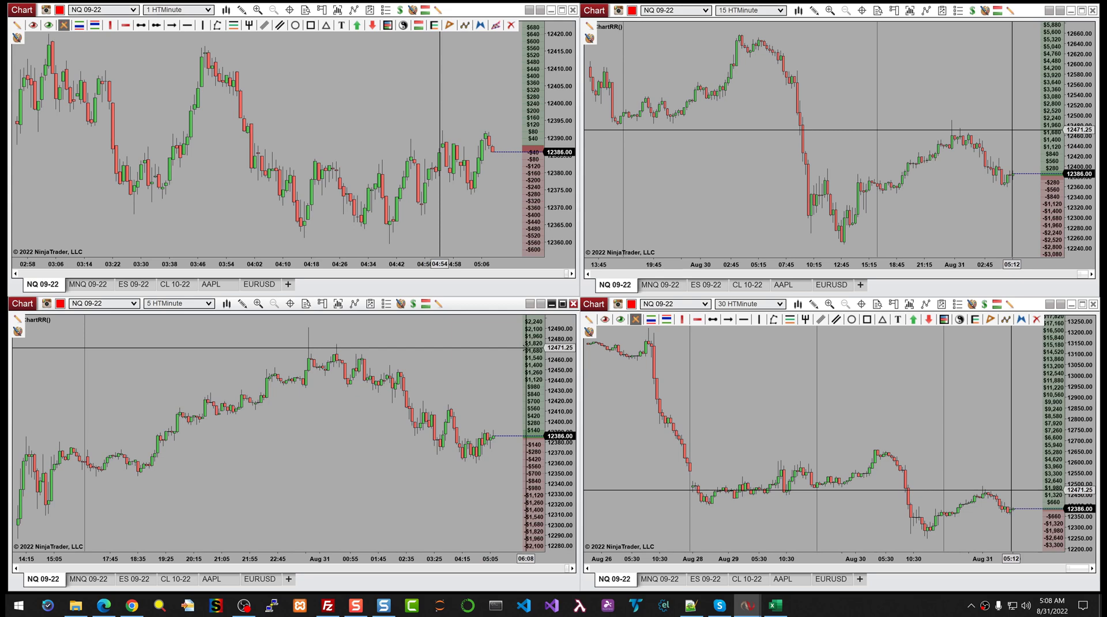
Step: Maximize the 1-minute chart, widen its bars to examine how the dollar increments rescale, and restore the four-chart layout
left_click(561, 10)
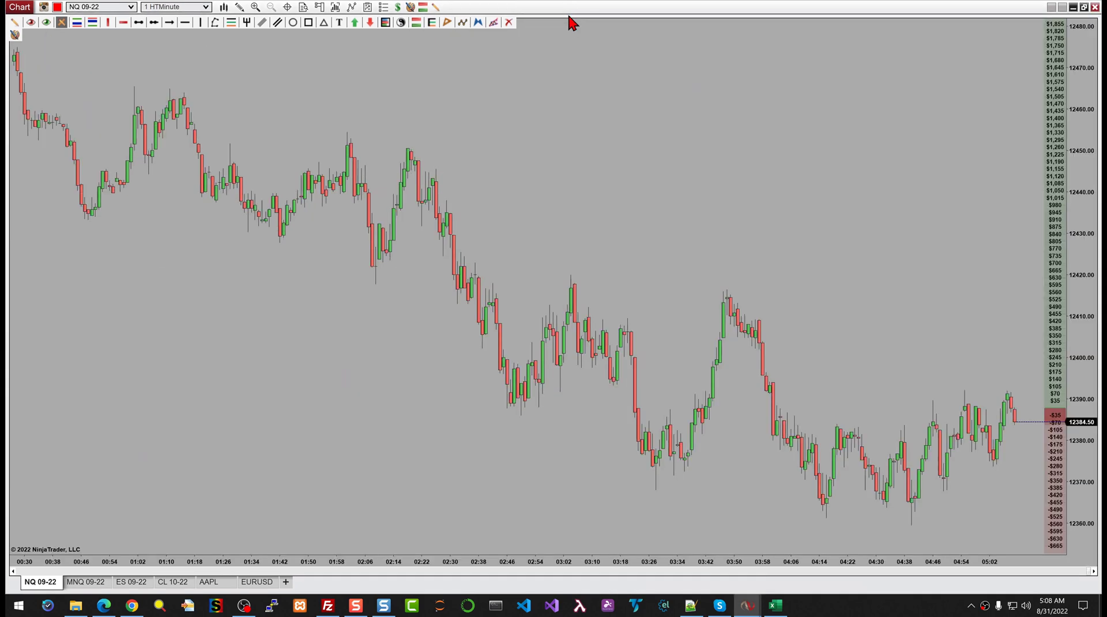
left_click_drag(758, 567, 317, 573)
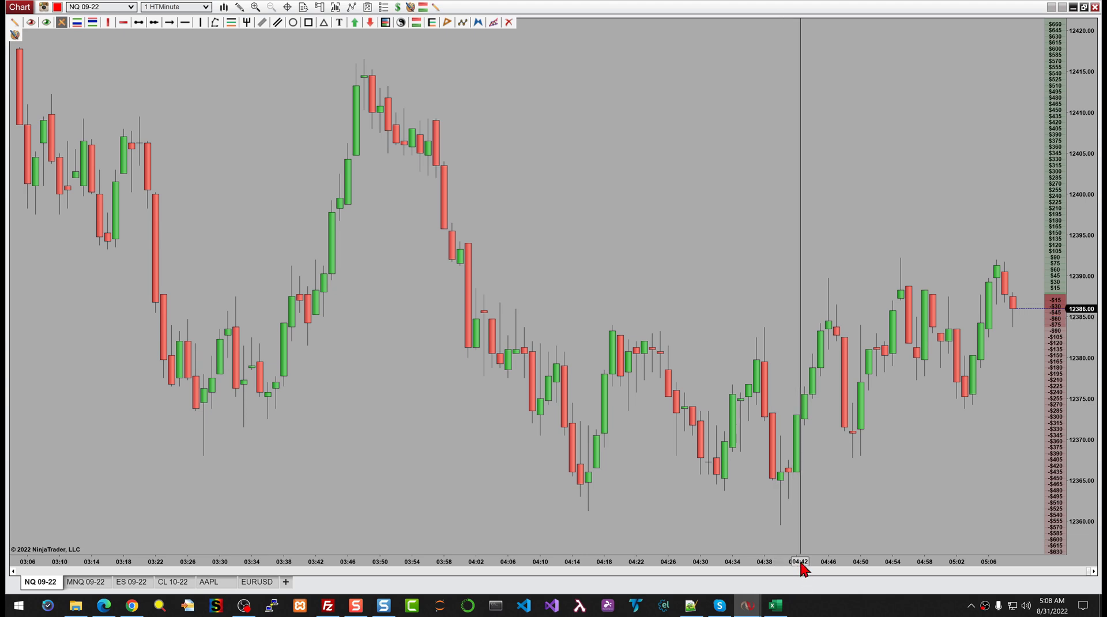
left_click_drag(799, 570, 642, 579)
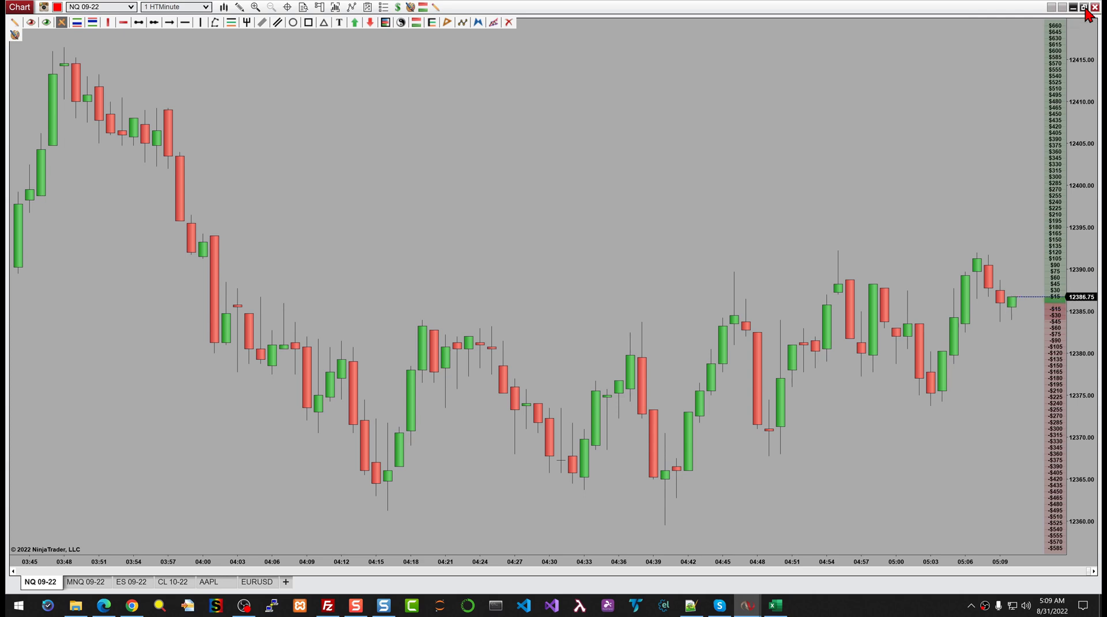
left_click(1084, 7)
left_click_drag(211, 265, 300, 269)
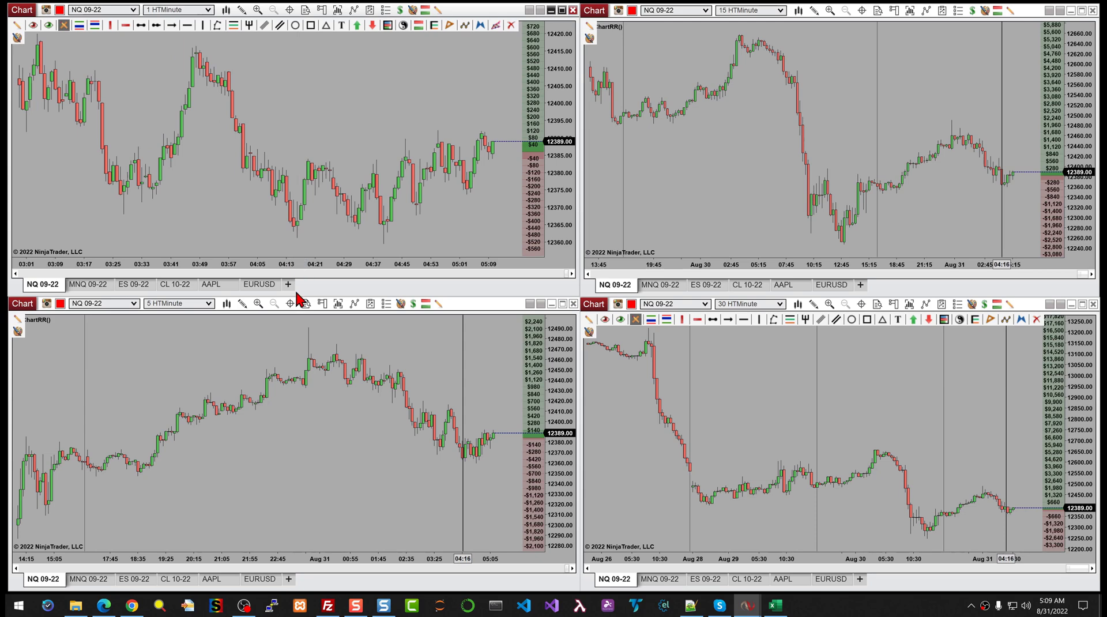
Step: Maximize the 5-minute chart and set its risk/reward scale reference to Day
left_click_drag(322, 563, 234, 570)
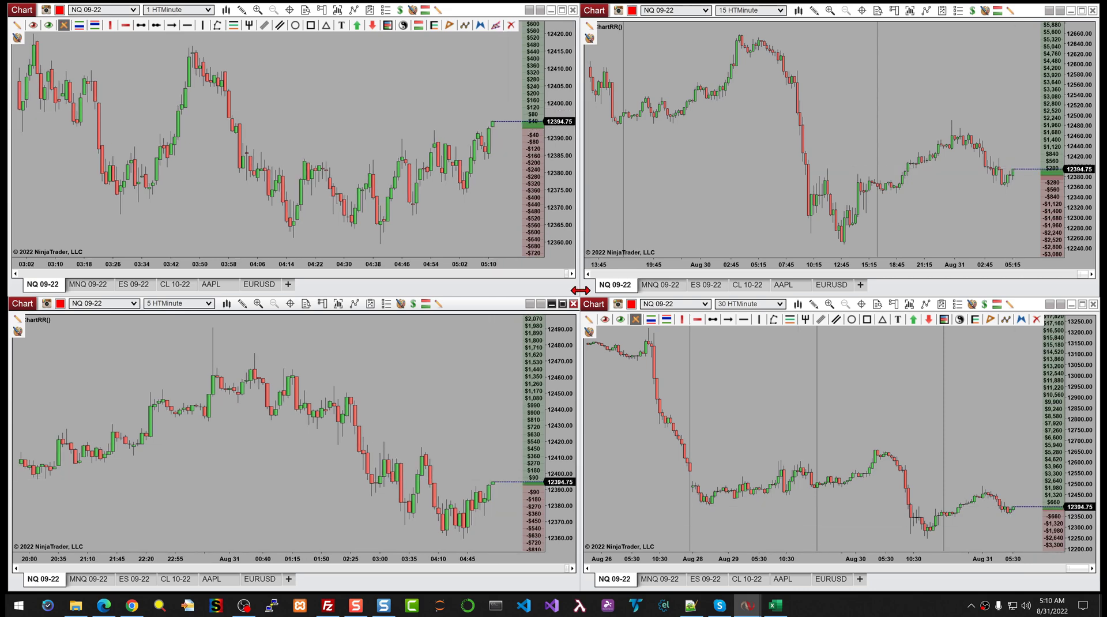
left_click(562, 304)
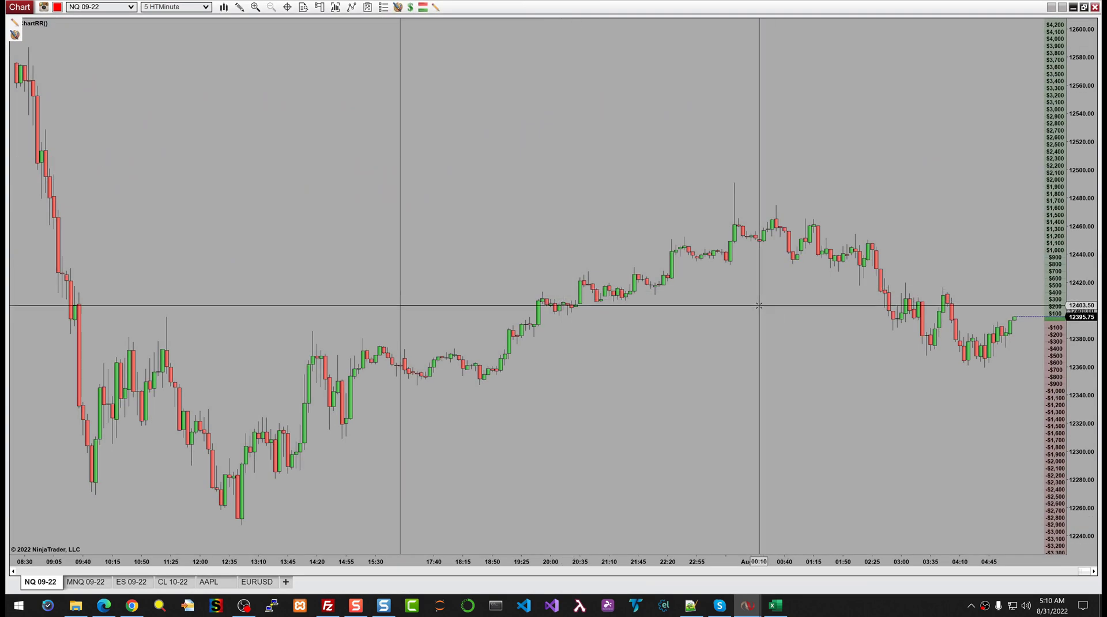
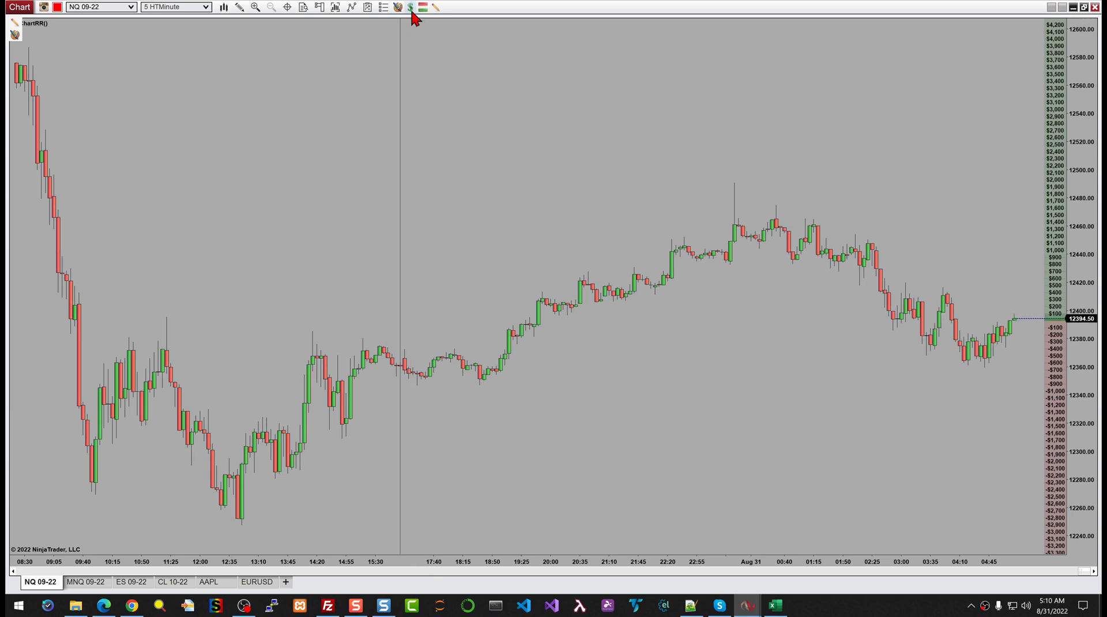
left_click(411, 7)
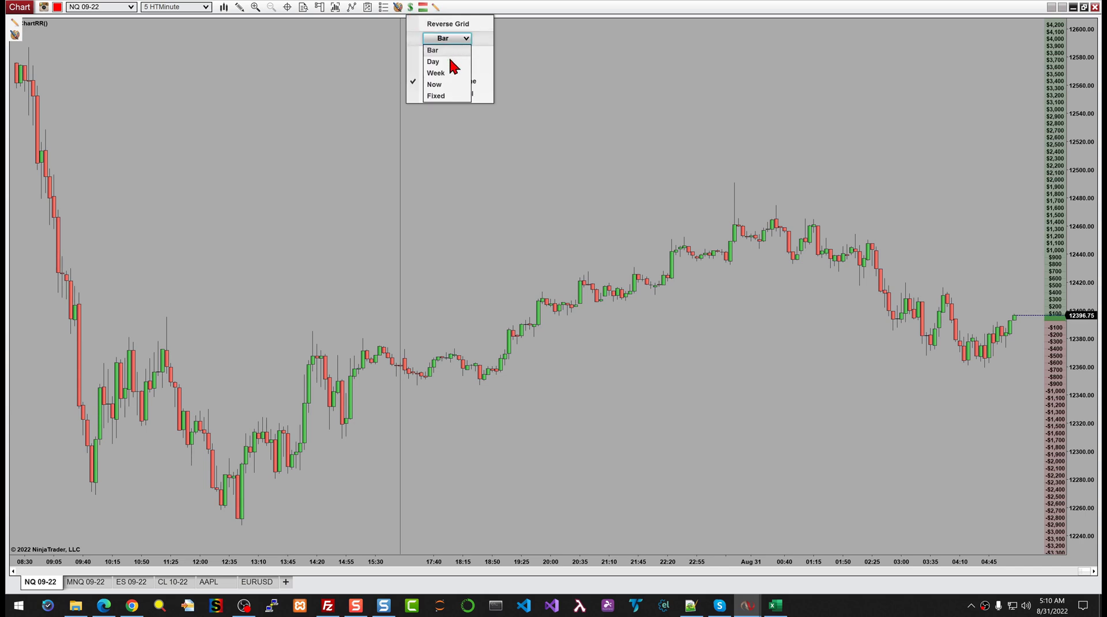
left_click(433, 62)
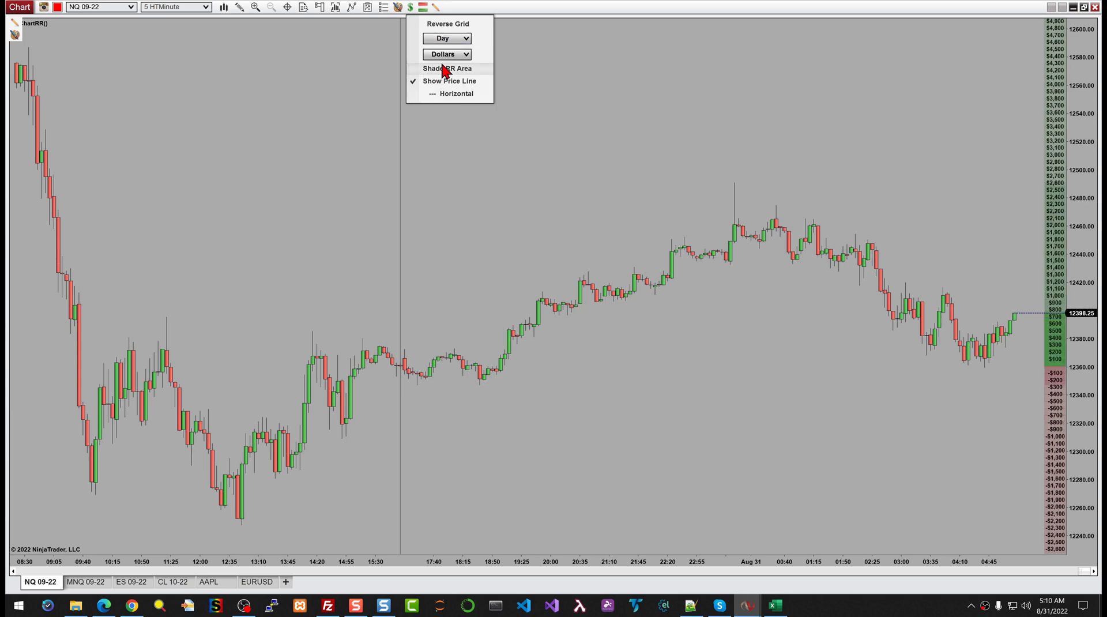
left_click(623, 203)
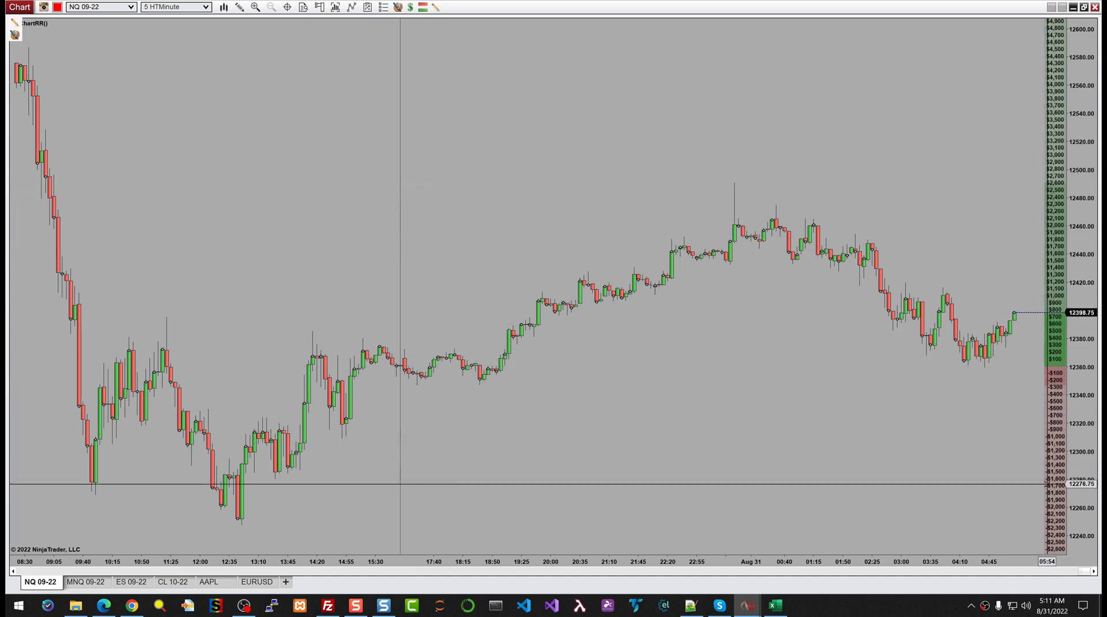
Step: Switch the 5-minute chart's risk/reward scale reference to Now and then to Fixed
left_click(411, 7)
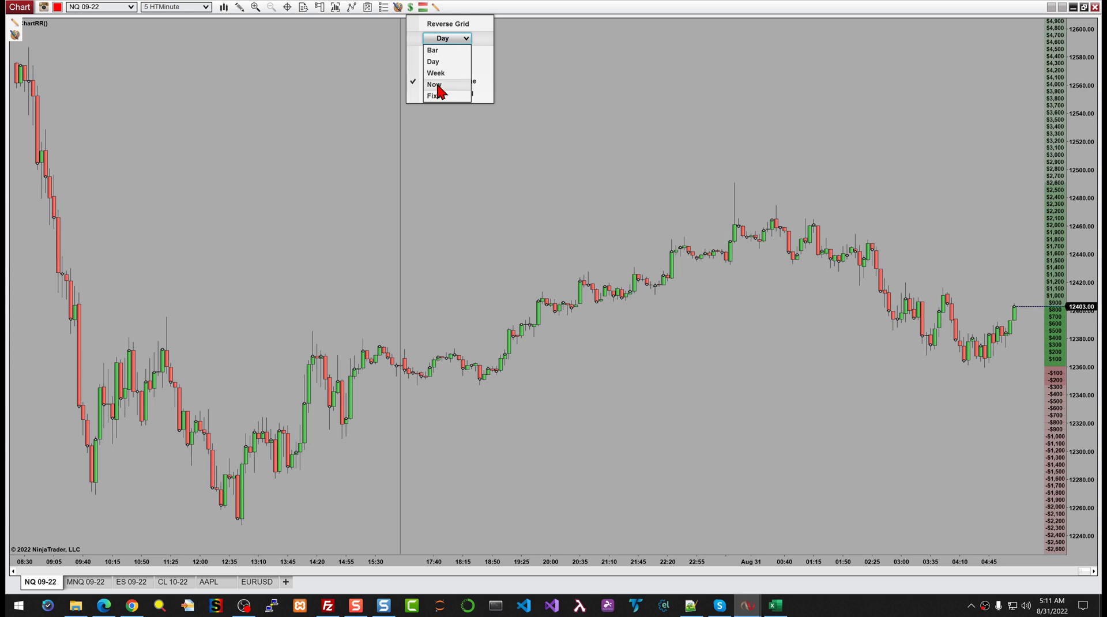
left_click(435, 84)
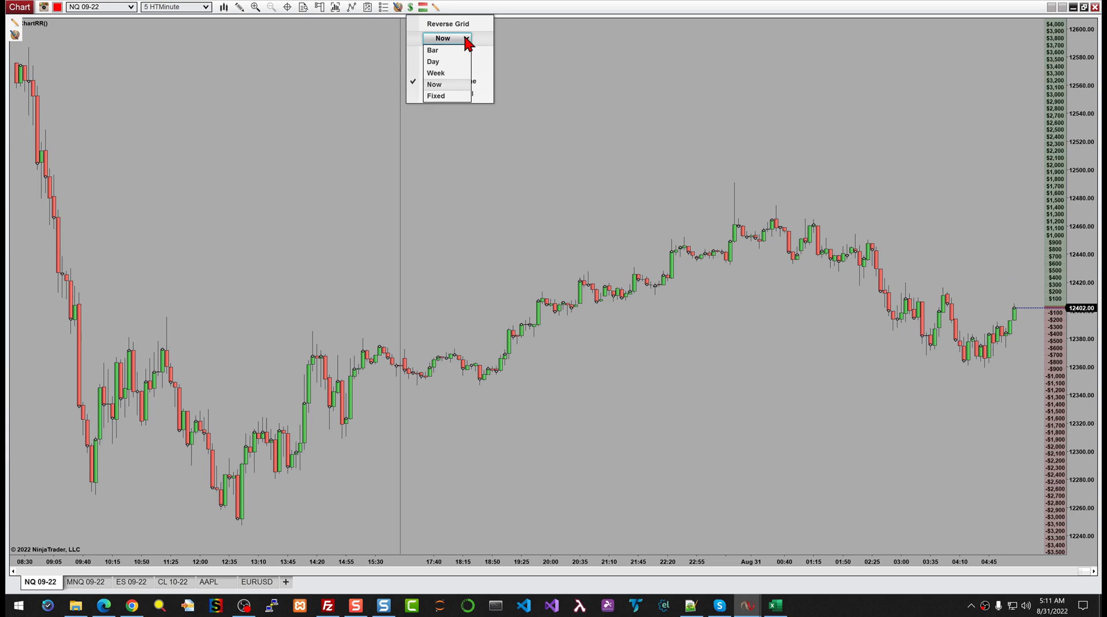
left_click(437, 96)
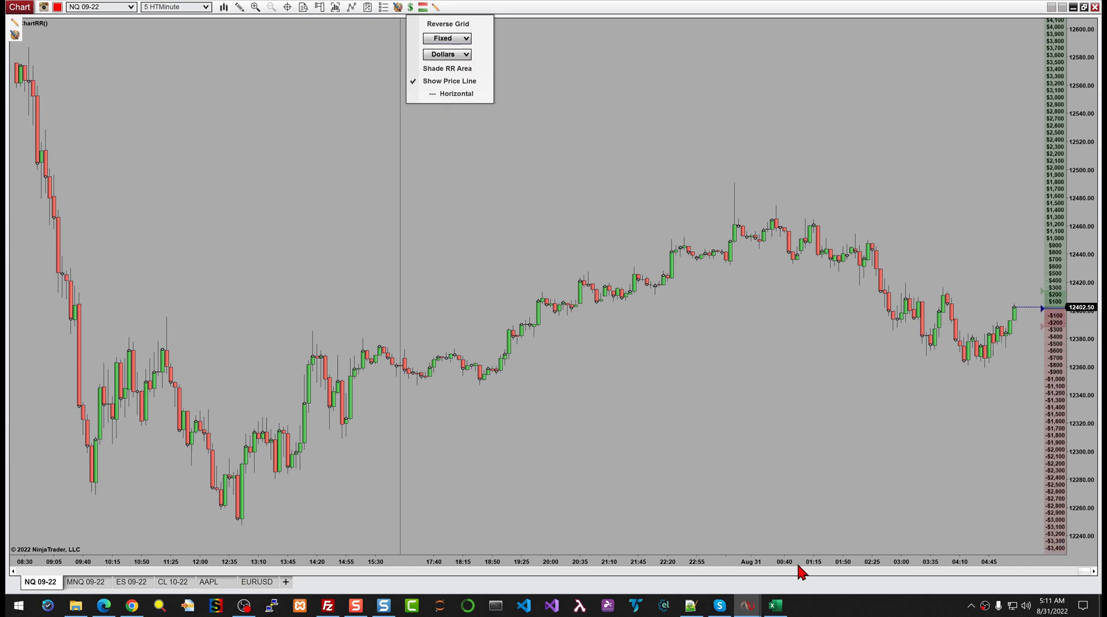
Step: Widen the 5-minute bars and move the fixed reference level to 12382.50, then up to about 12386.50
left_click_drag(798, 565, 536, 559)
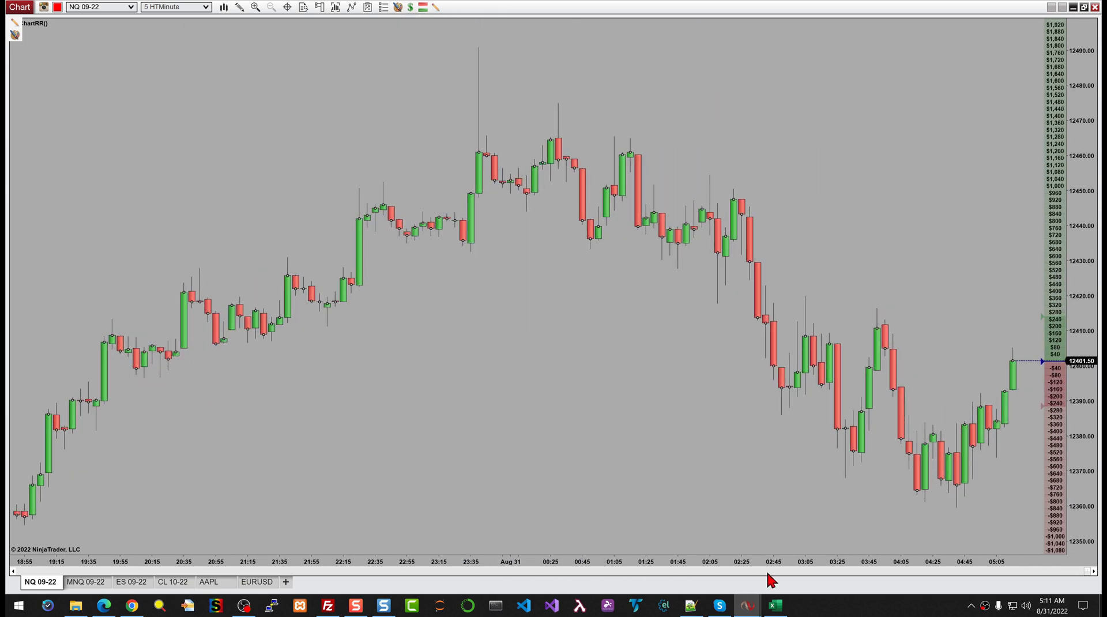
left_click_drag(830, 565, 698, 564)
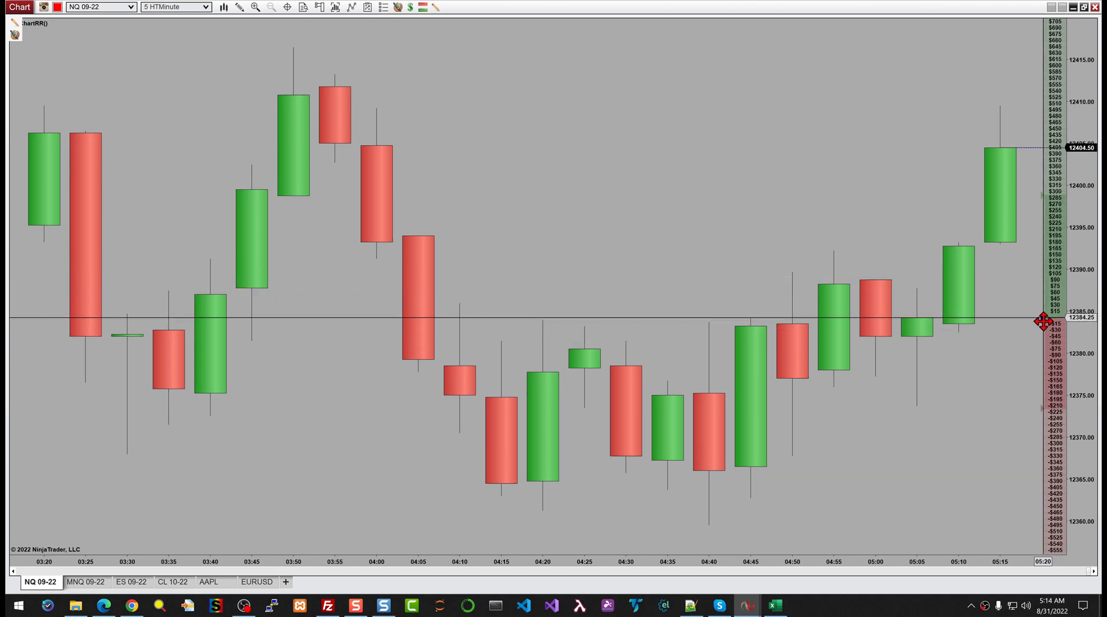
left_click(1044, 335)
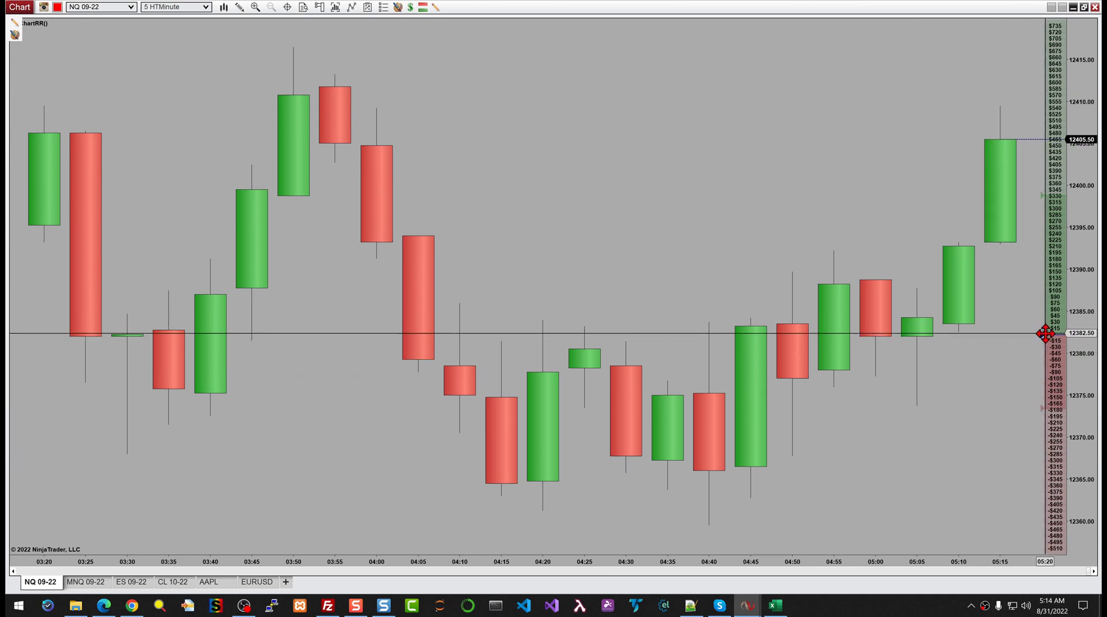
mouse_move(1043, 333)
left_mouse_down()
mouse_move(1050, 262)
mouse_move(1048, 424)
mouse_move(1048, 257)
mouse_move(1056, 331)
mouse_move(1061, 298)
left_mouse_up()
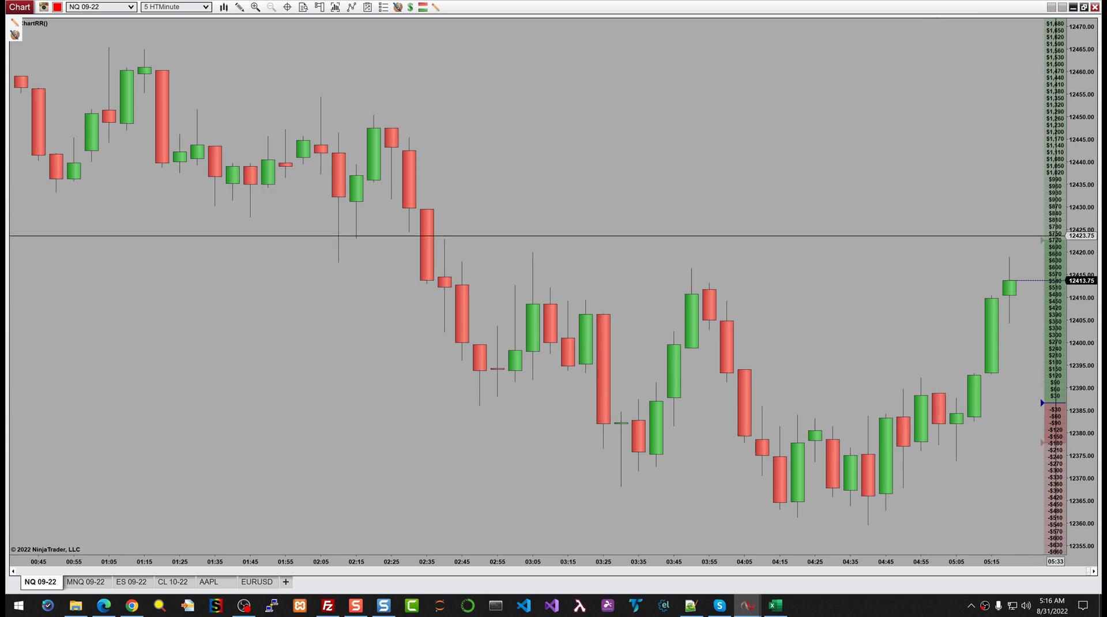
Step: Change the 5-minute chart's risk/reward scale reference from Fixed to Bar
left_click(411, 8)
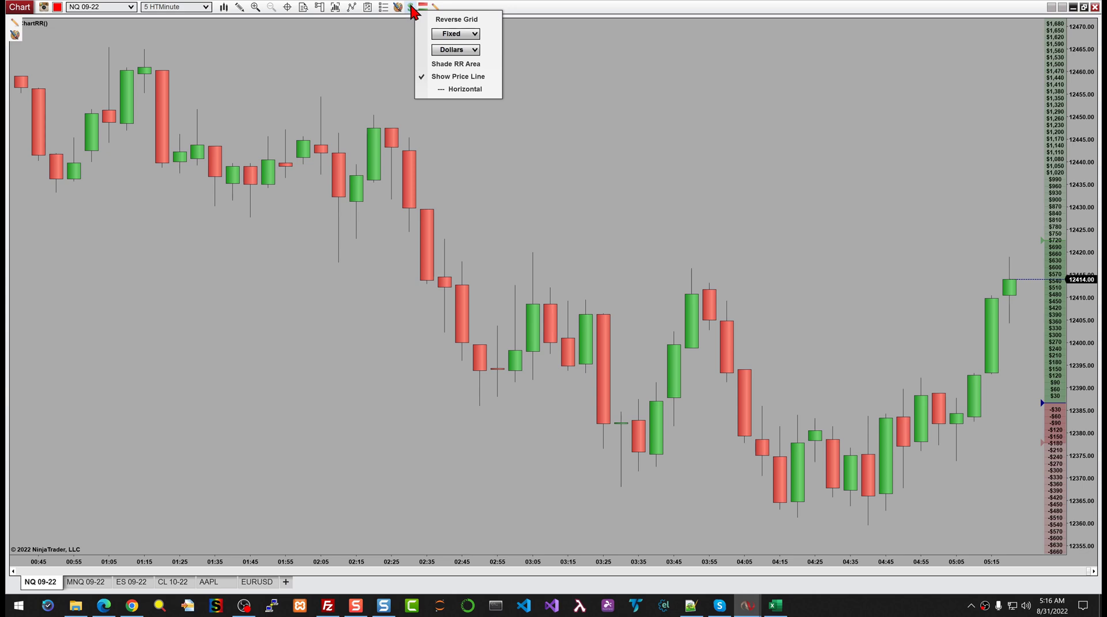
left_click(465, 34)
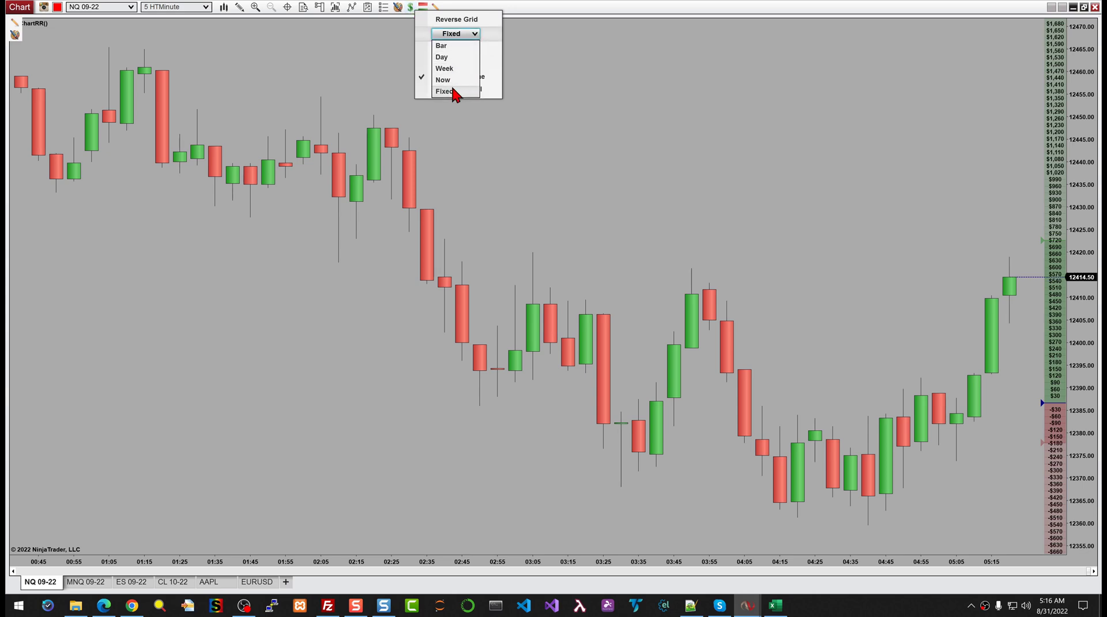
left_click(443, 46)
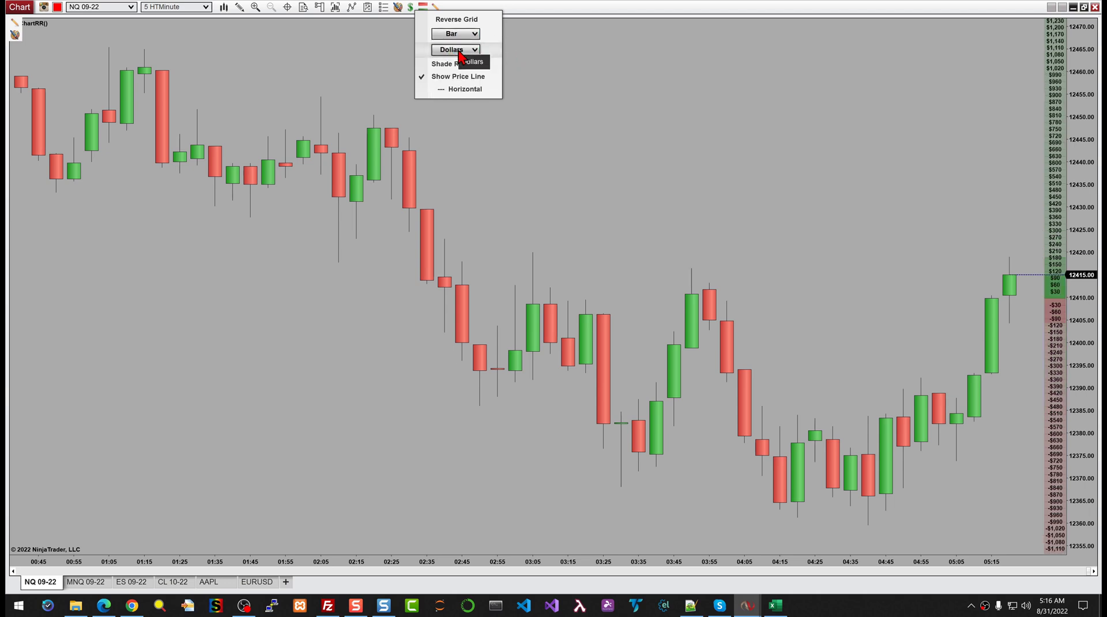
Step: Switch the risk/reward scale's units to Ticks, then Points, then Percent to compare the displays
left_click(461, 50)
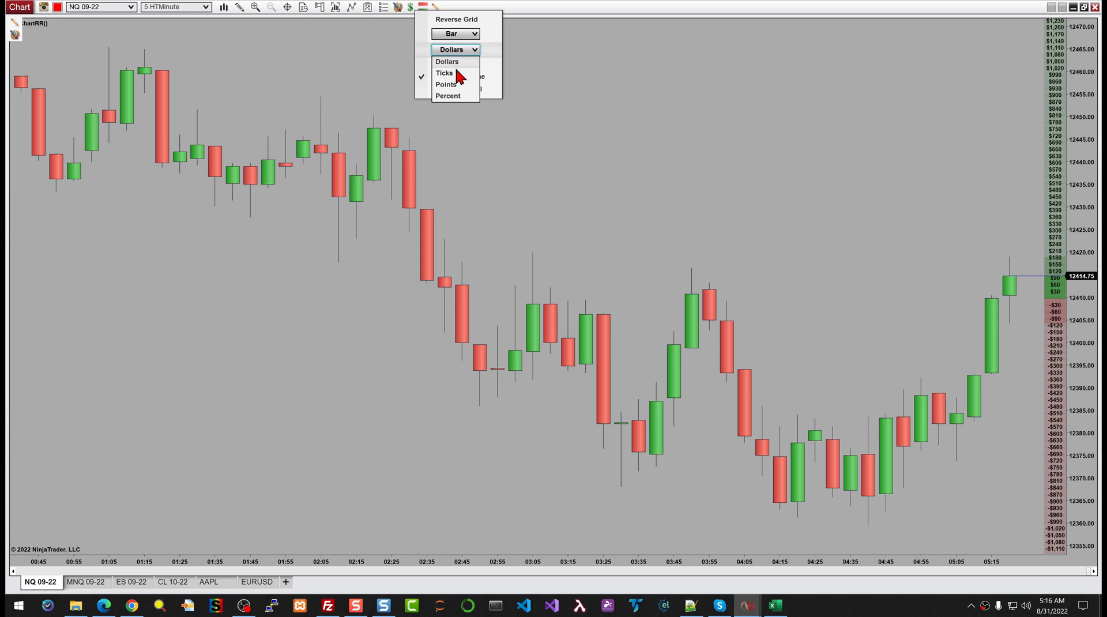
left_click(453, 73)
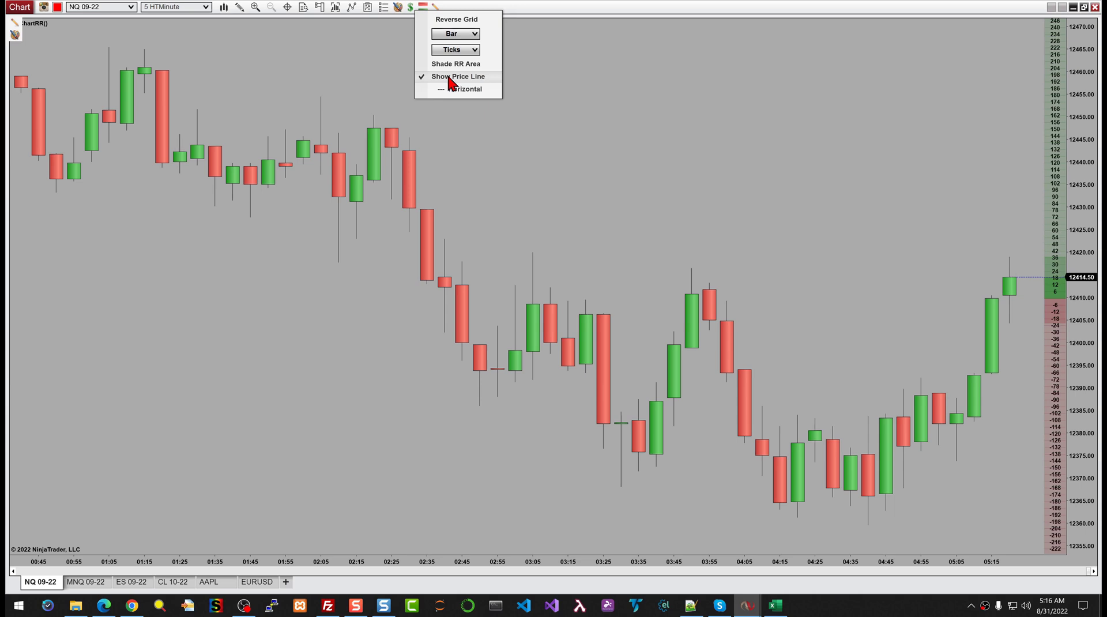
left_click(474, 52)
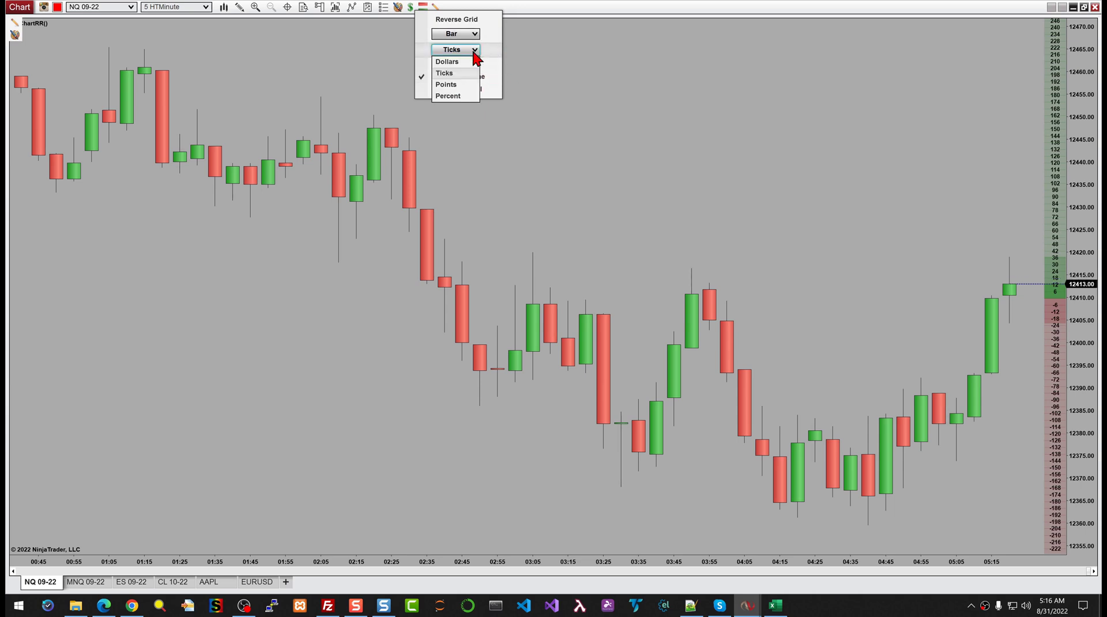
left_click(447, 85)
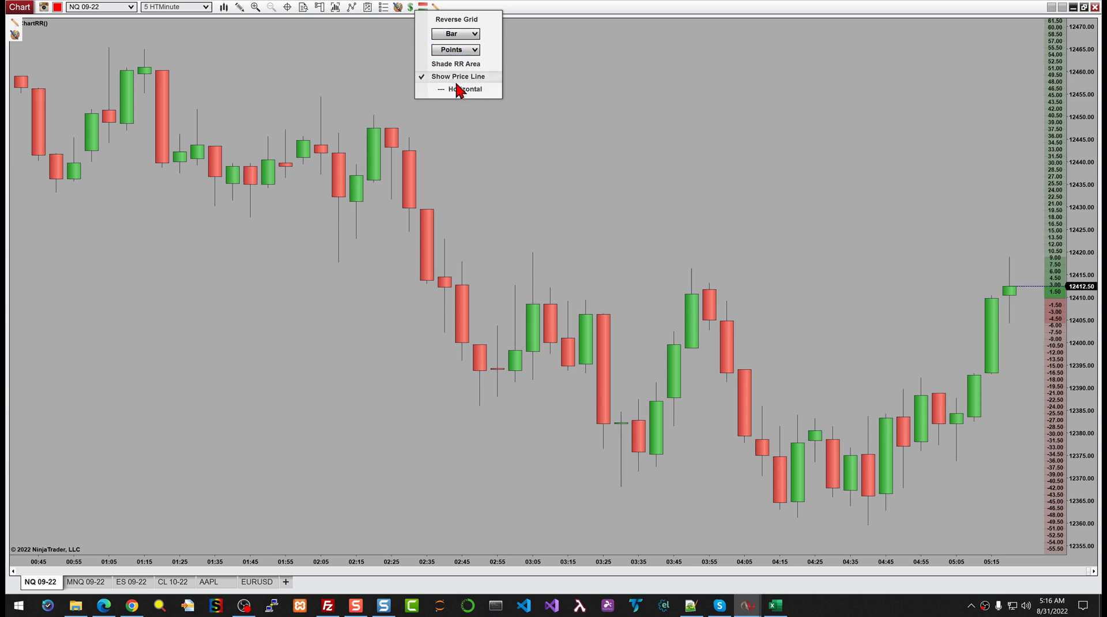
left_click(464, 52)
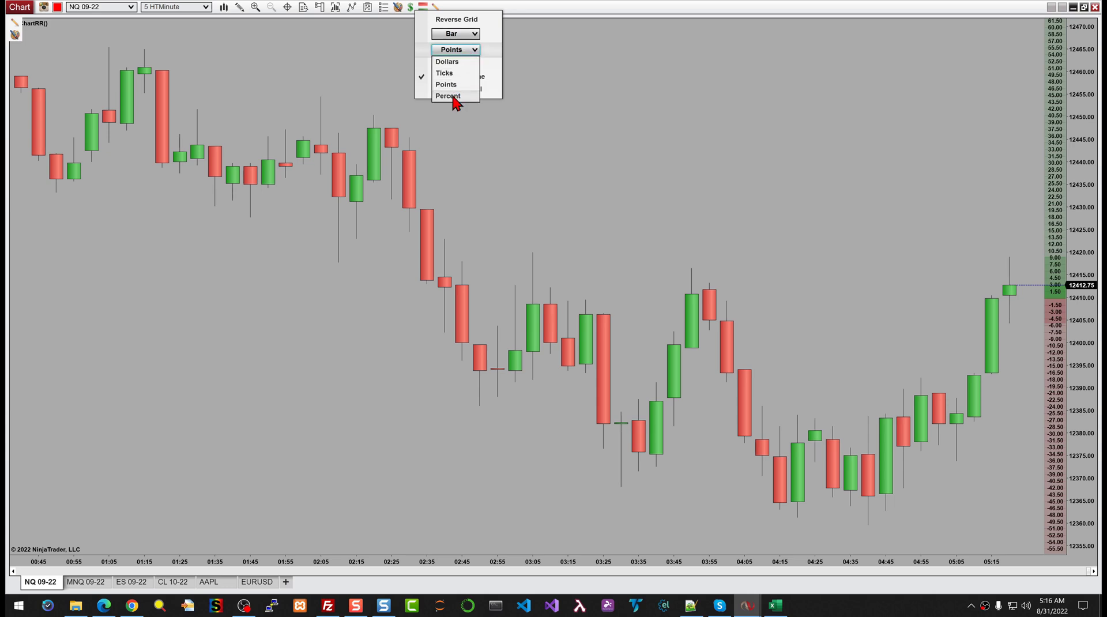
left_click(449, 95)
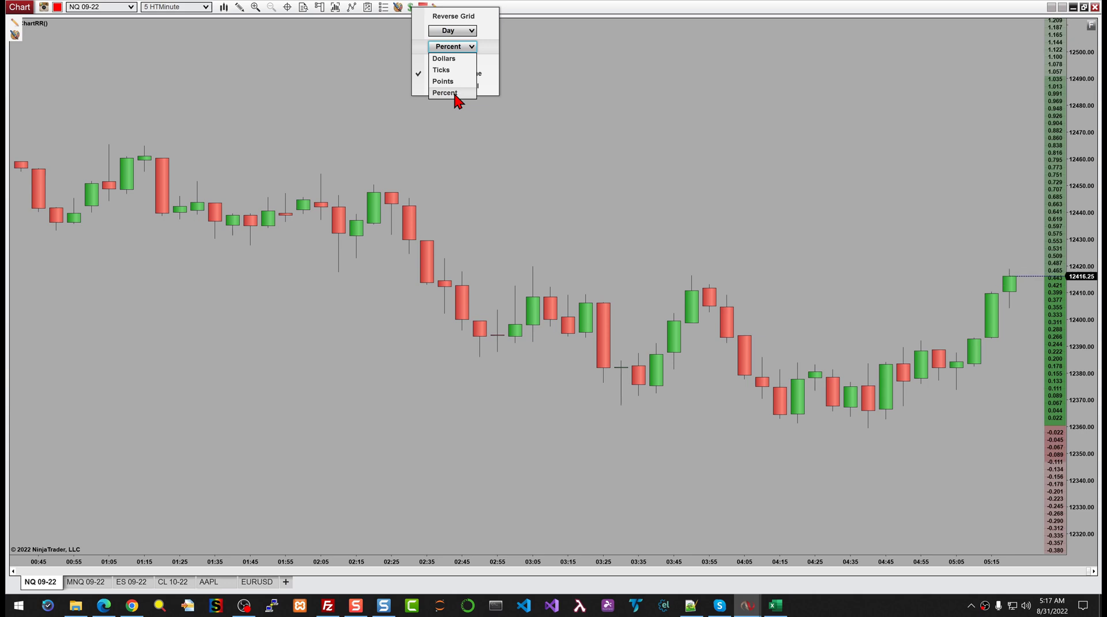
Step: Set the risk/reward scale's units back to Dollars and slightly widen the 5-minute bars
left_click(456, 59)
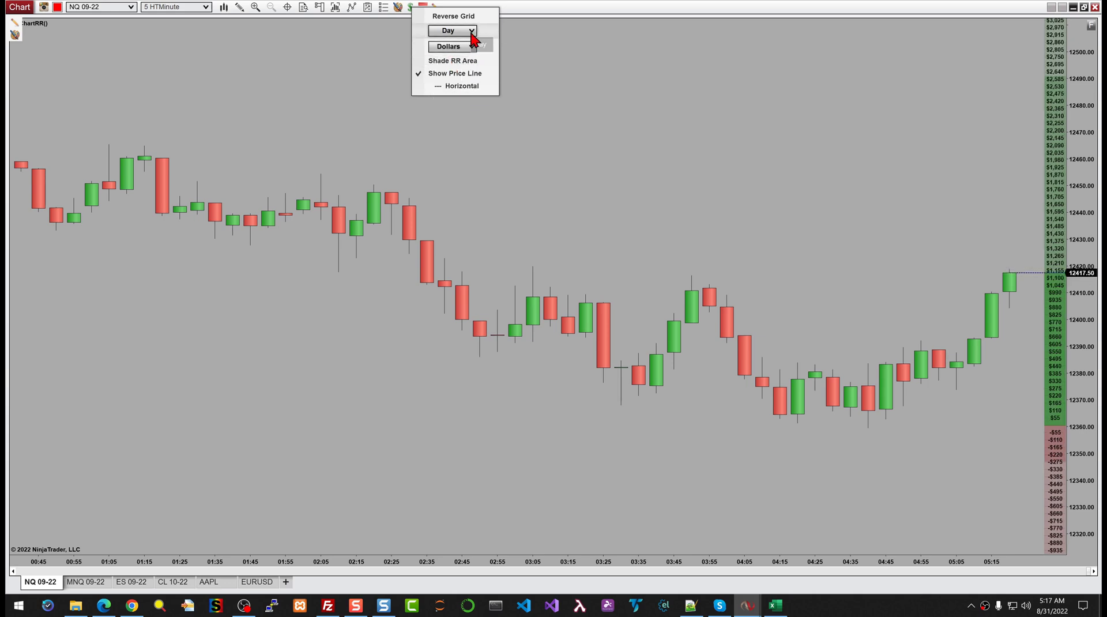
left_click(676, 139)
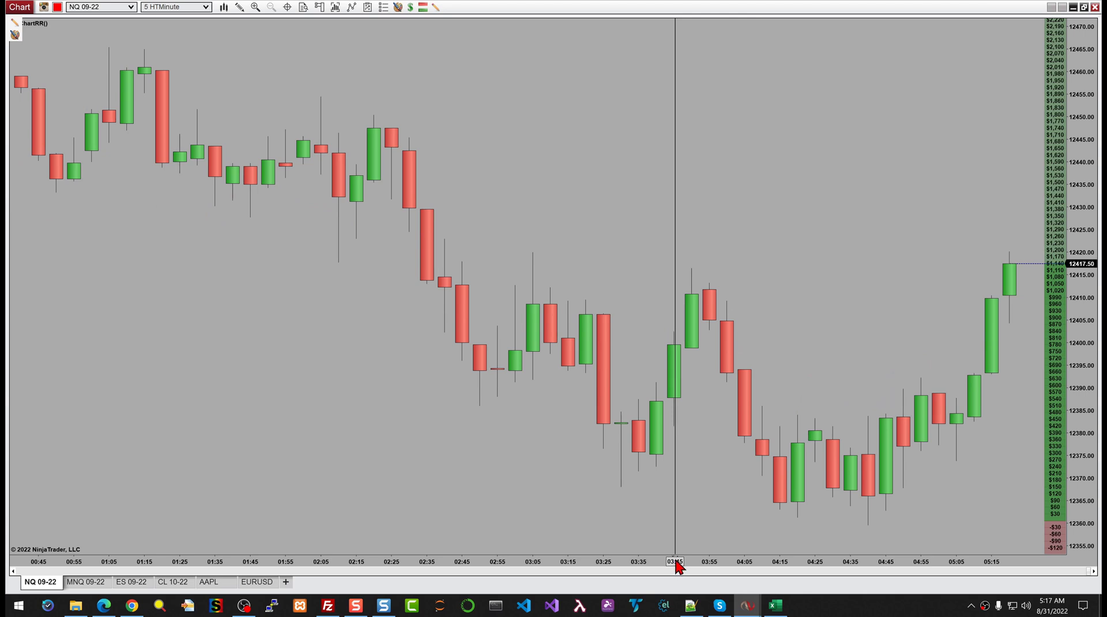
left_click_drag(678, 567, 663, 565)
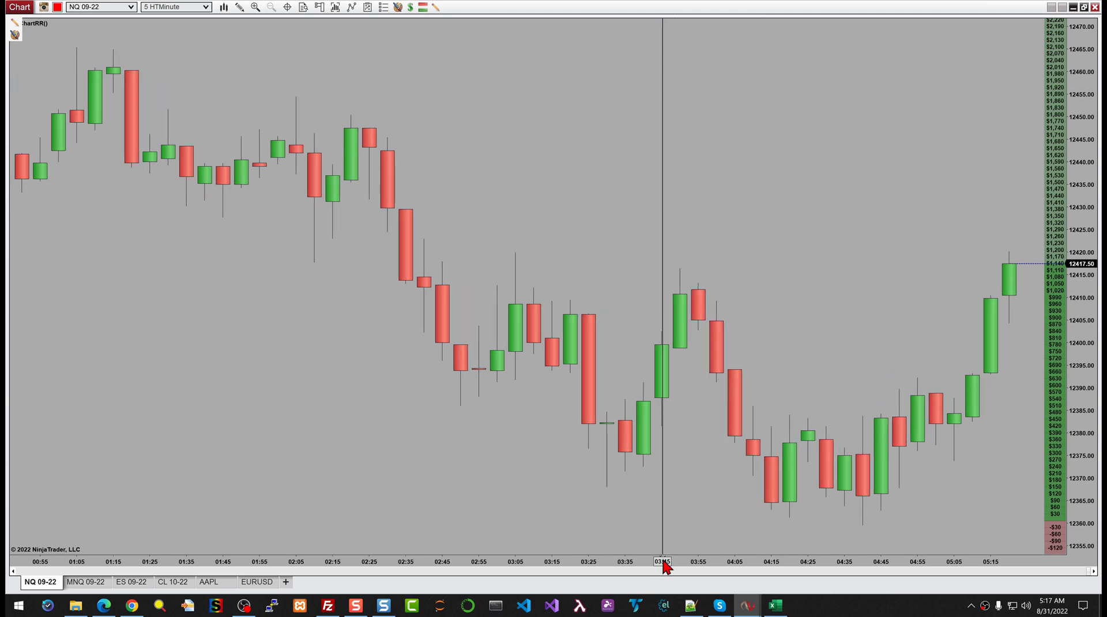
Step: Set the 5-minute chart's risk/reward scale reference to Fixed
left_click(418, 9)
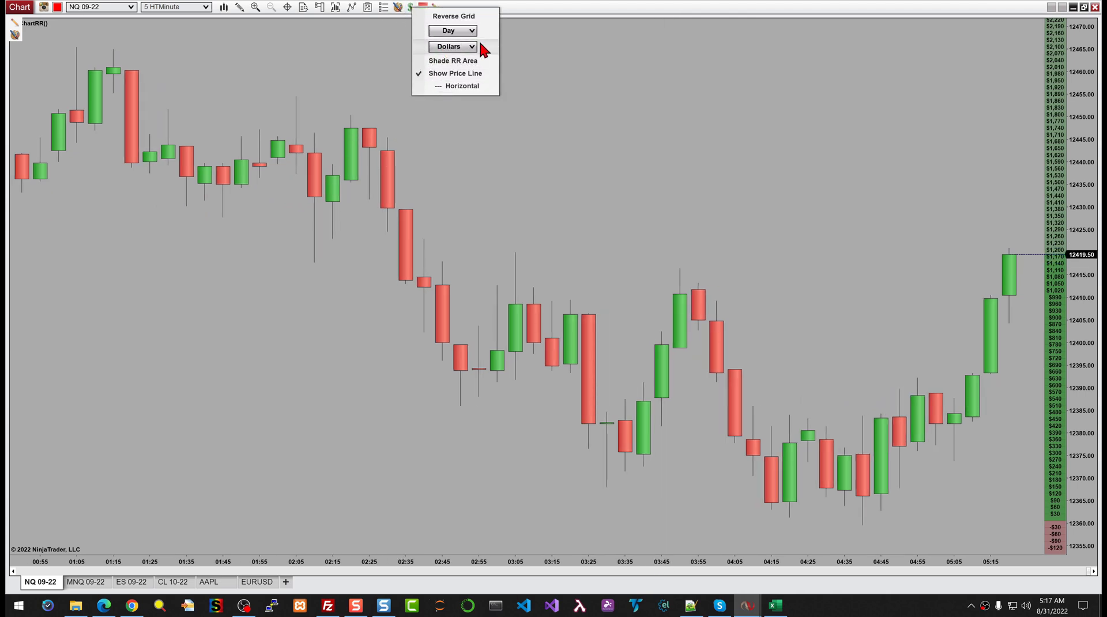
left_click(454, 46)
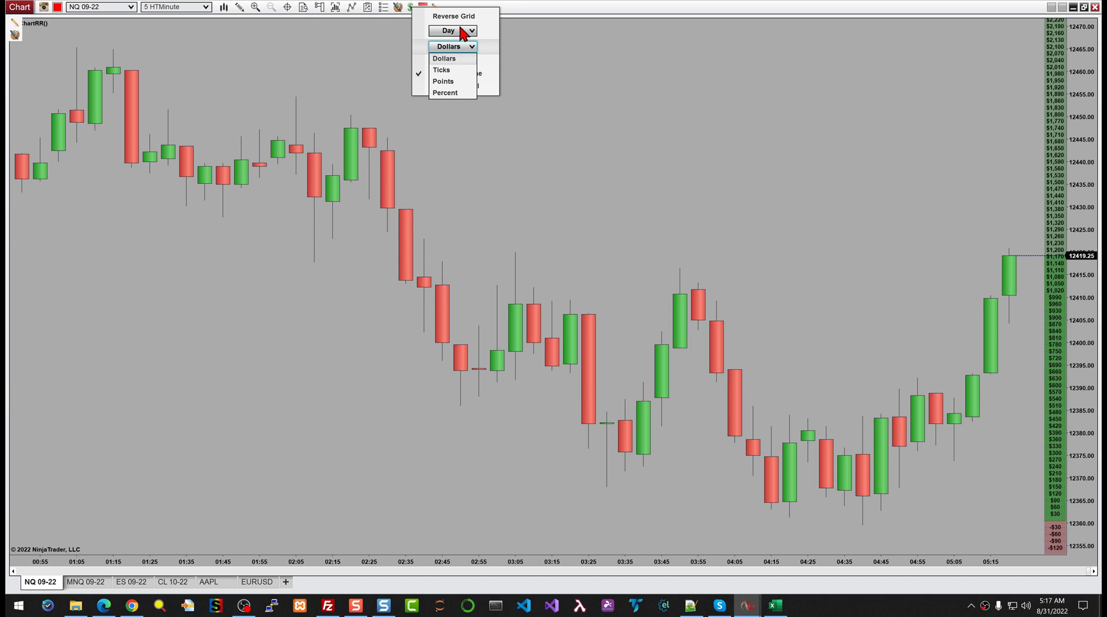
left_click(461, 32)
left_click(461, 32)
left_click(453, 89)
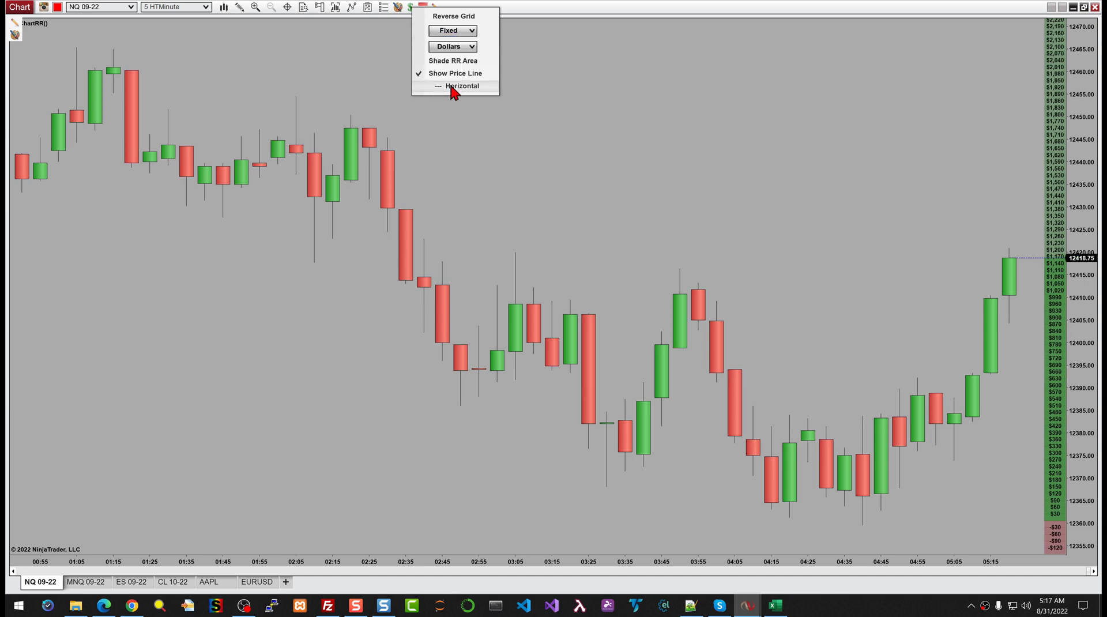
Step: Lower the fixed reference level on the 5-minute chart to about 12402.50 and turn on shading of the risk/reward area
left_click(1044, 202)
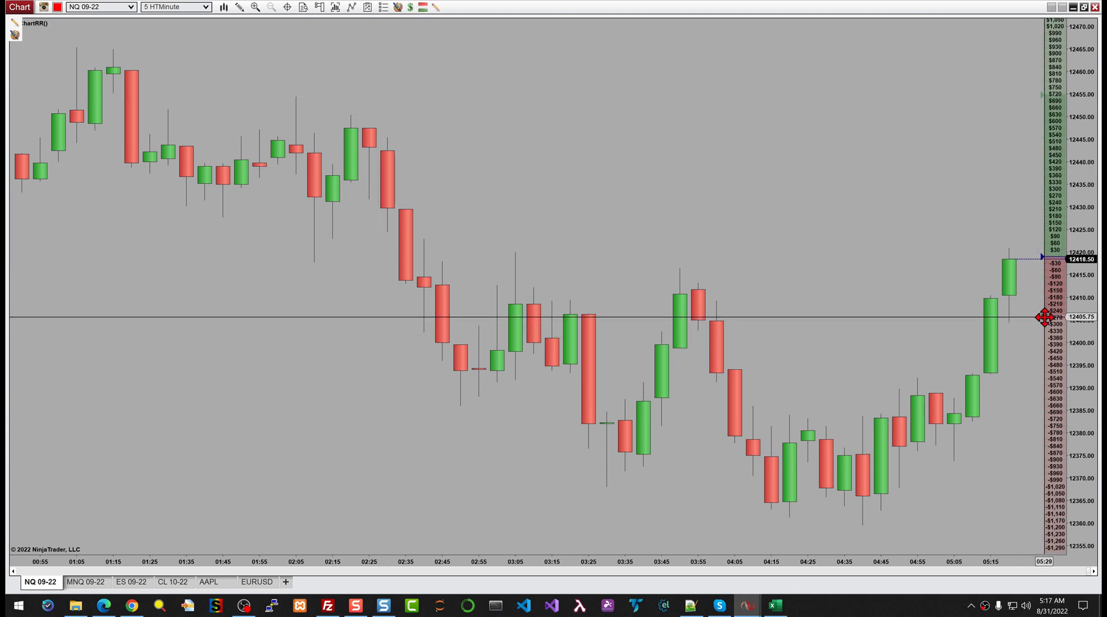
left_click_drag(1043, 314, 1043, 383)
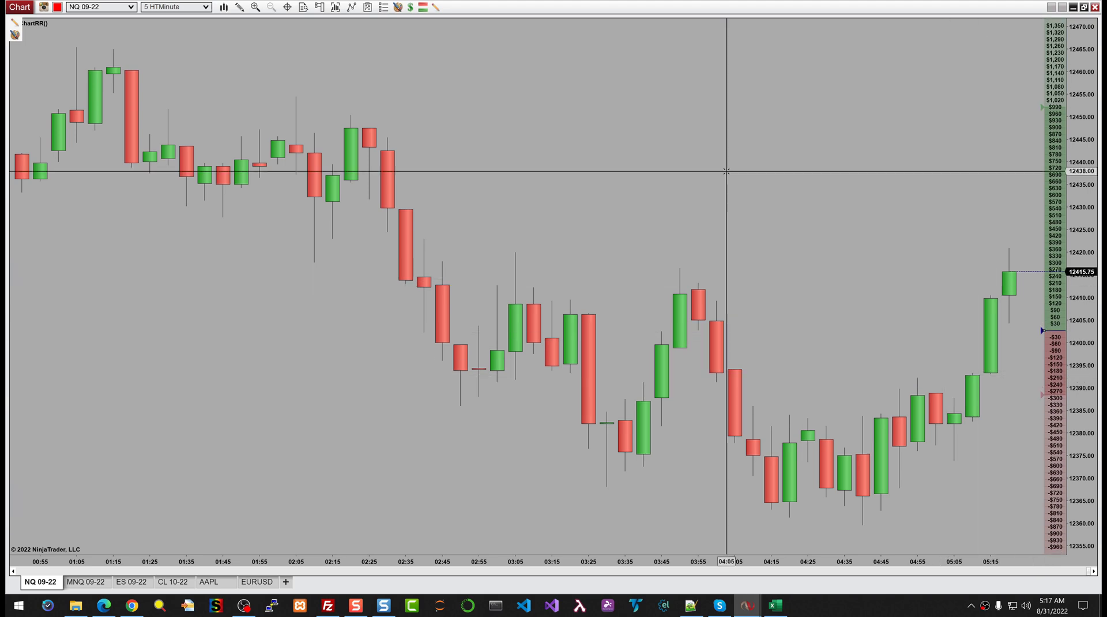
left_click(423, 7)
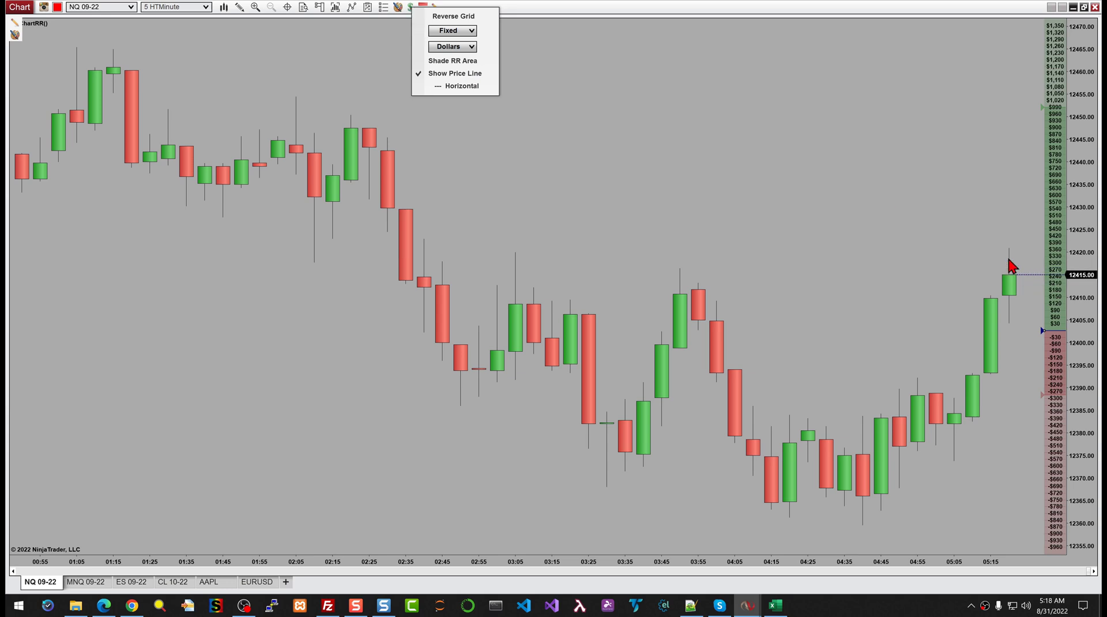
left_click(442, 88)
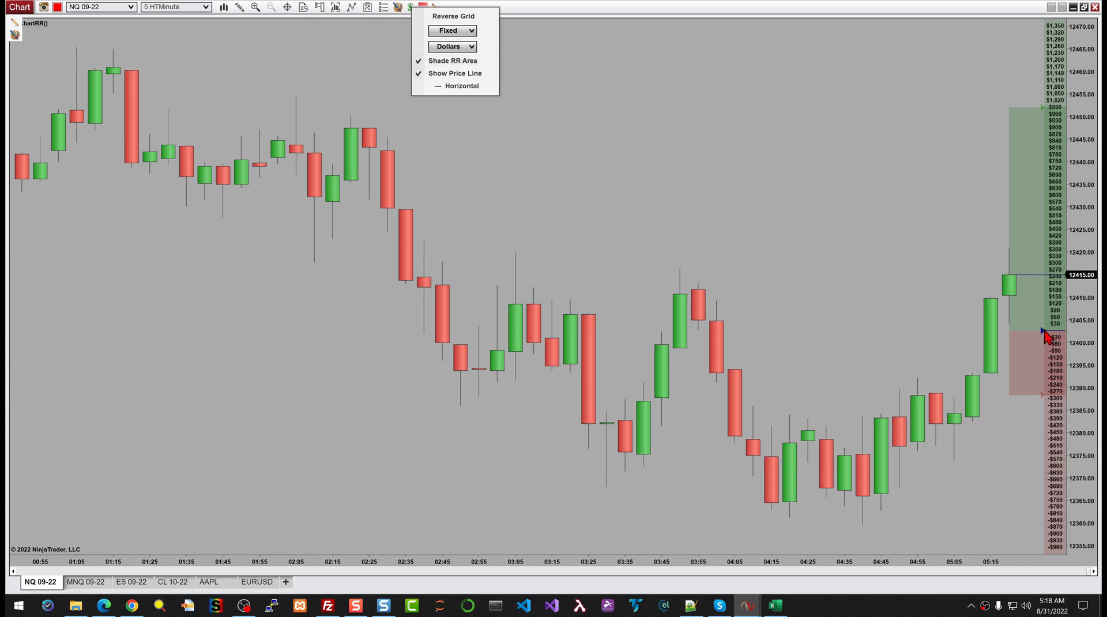
Step: Raise the shaded area's fixed reference level to about 12410.00 and tighten its risk limit to about $180
left_click_drag(1043, 330, 1043, 298)
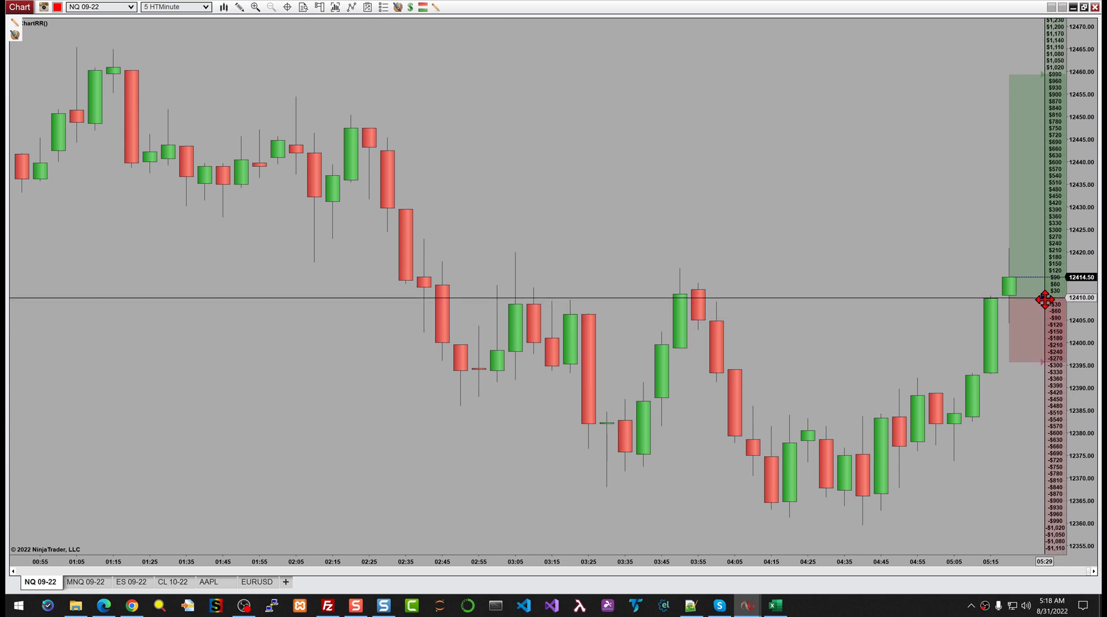
left_click_drag(1042, 363, 1041, 338)
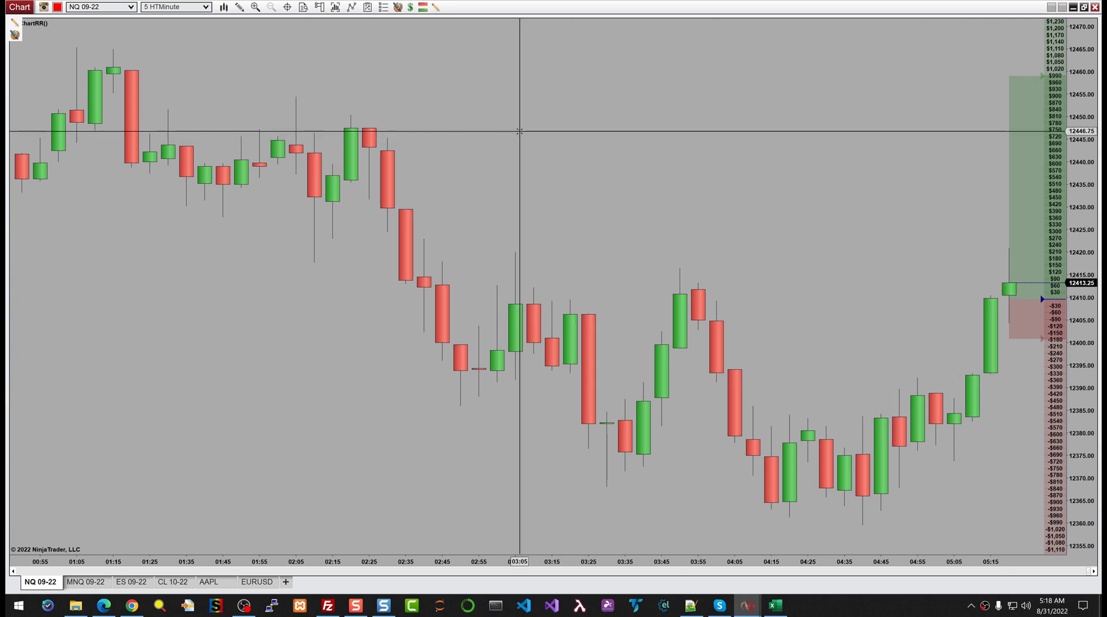
left_click(411, 8)
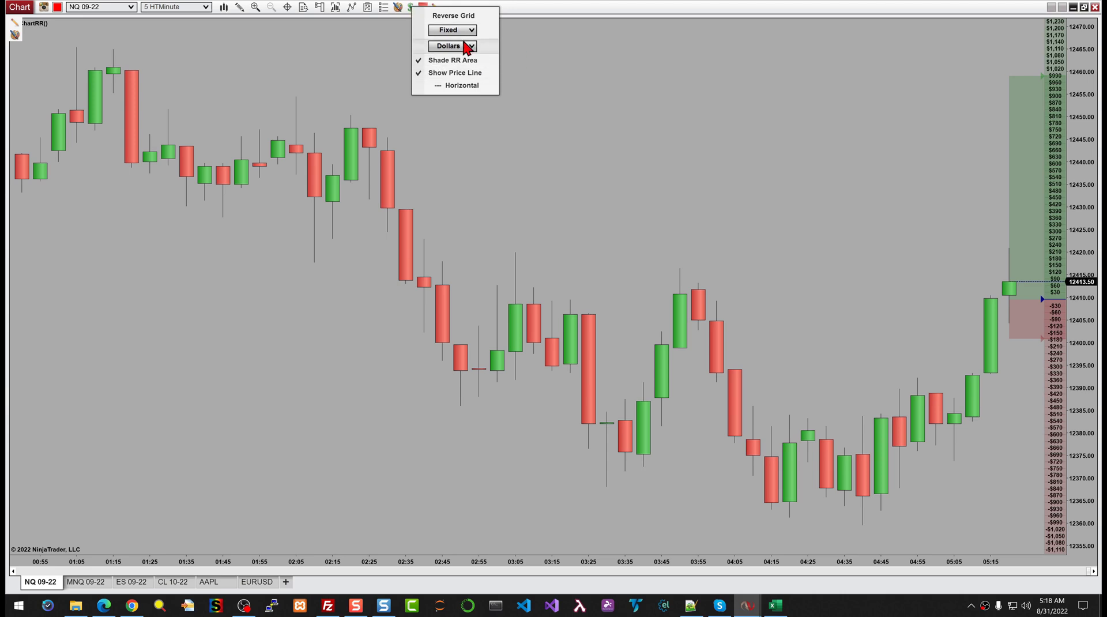
left_click(539, 124)
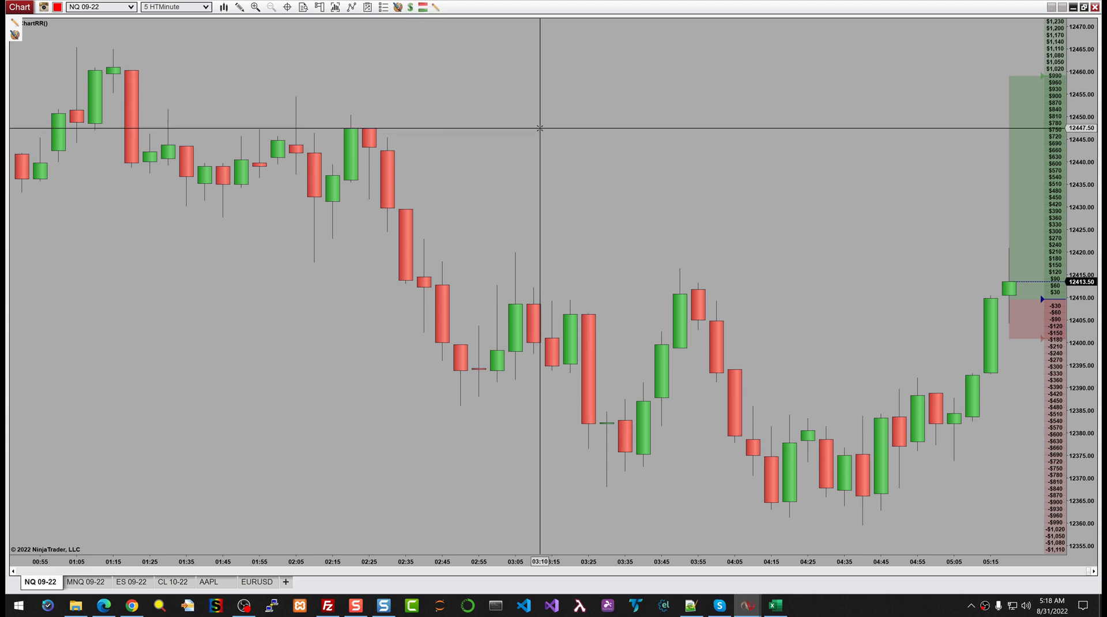
right_click(540, 128)
left_click(482, 79)
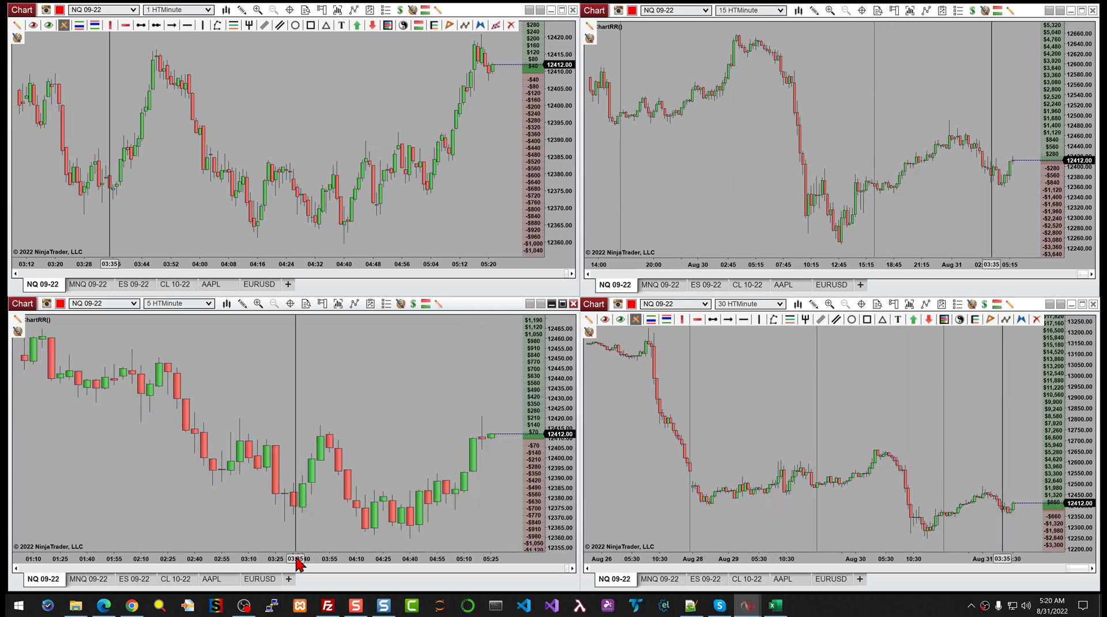
Step: Show Chart Trader on the 1-minute NQ 09-22 chart and sell 1 contract at market in the Sim101 account
left_click(324, 14)
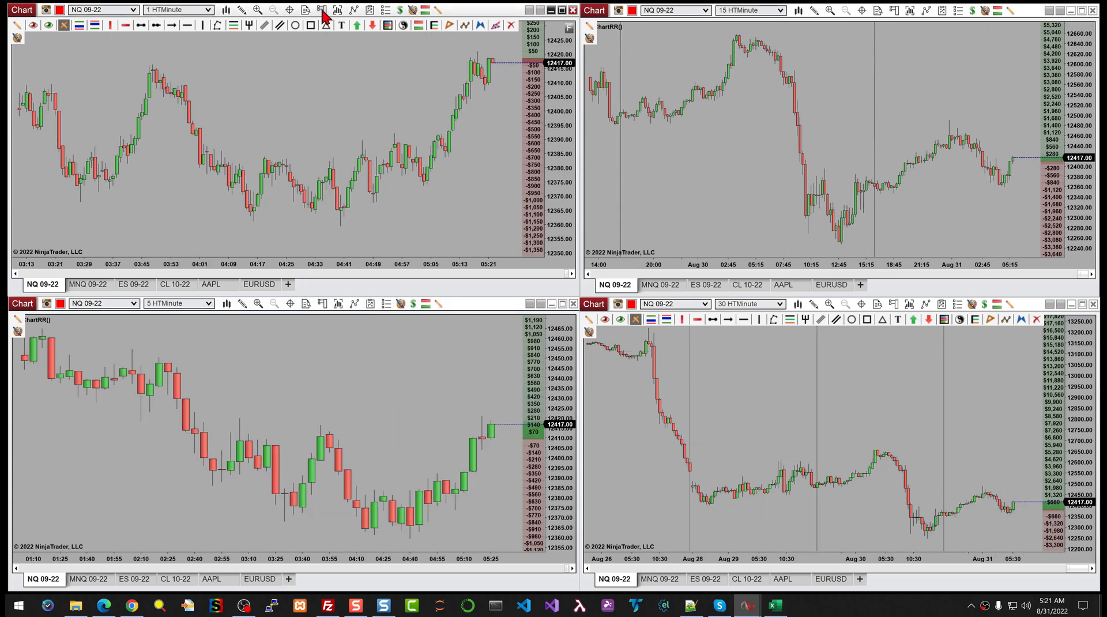
left_click(324, 15)
left_click(340, 35)
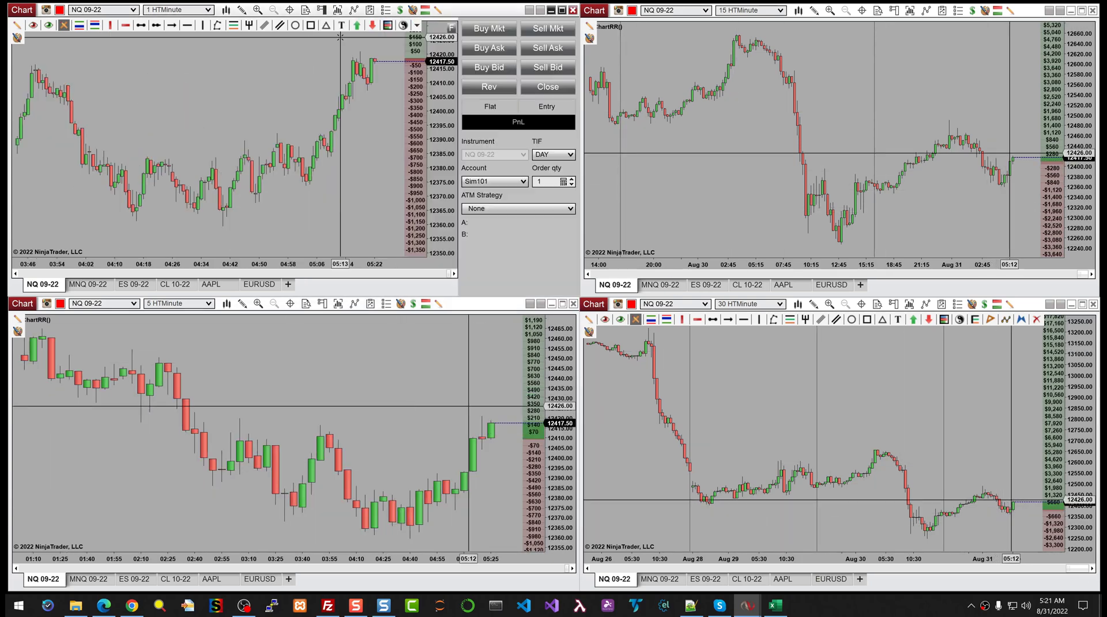
left_click(539, 35)
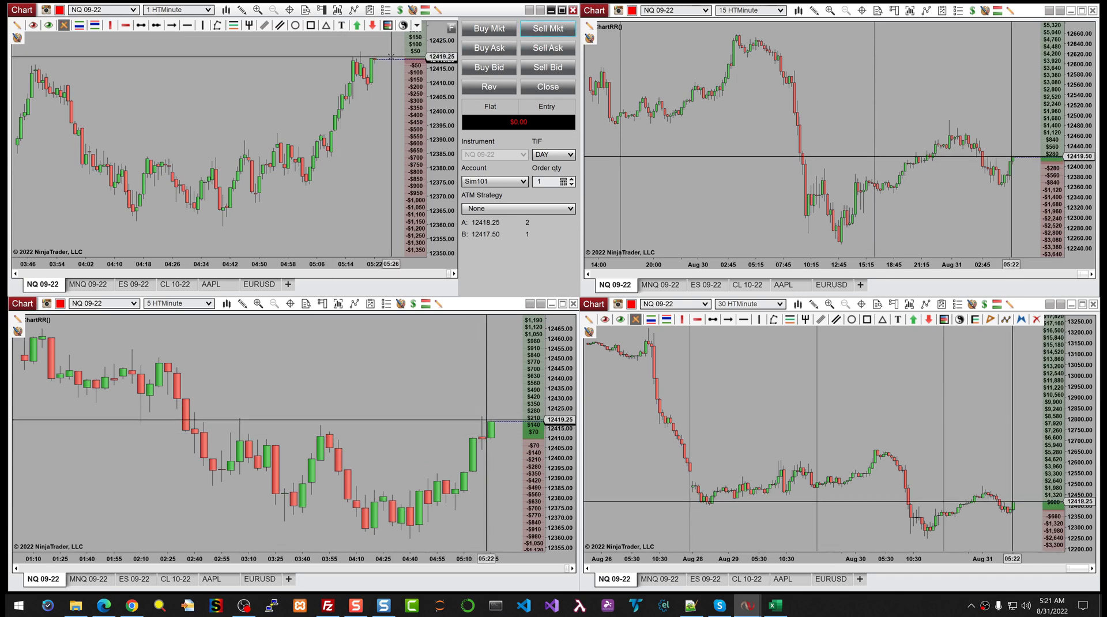
Step: Place a Buy Stop Market order for 1 contract at 12423.00 and maximize the 1-minute chart
right_click(301, 49)
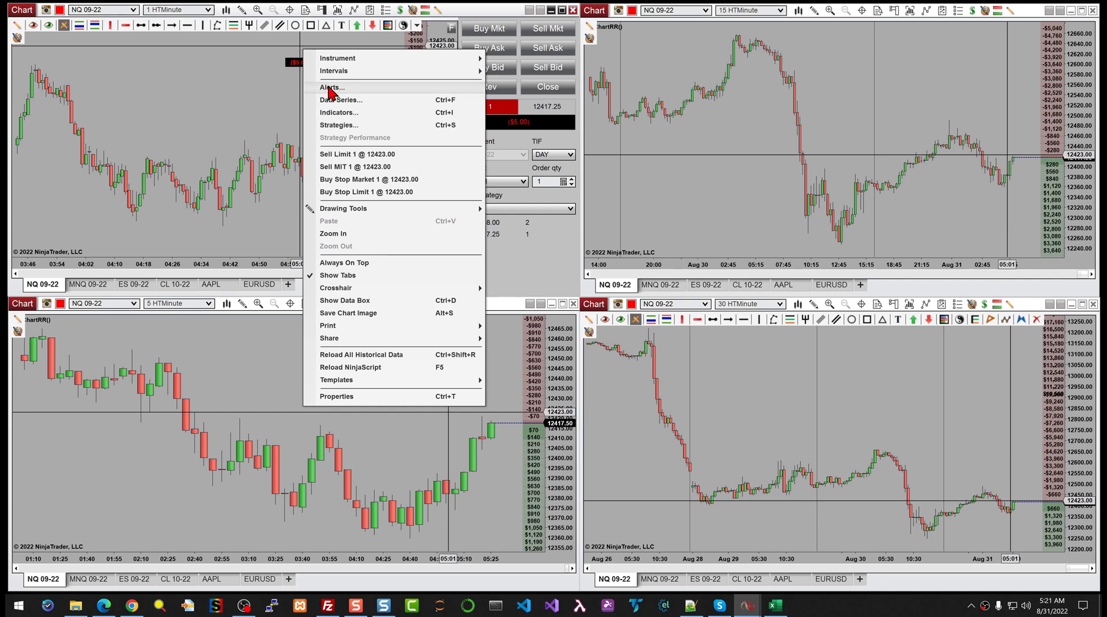
left_click(362, 179)
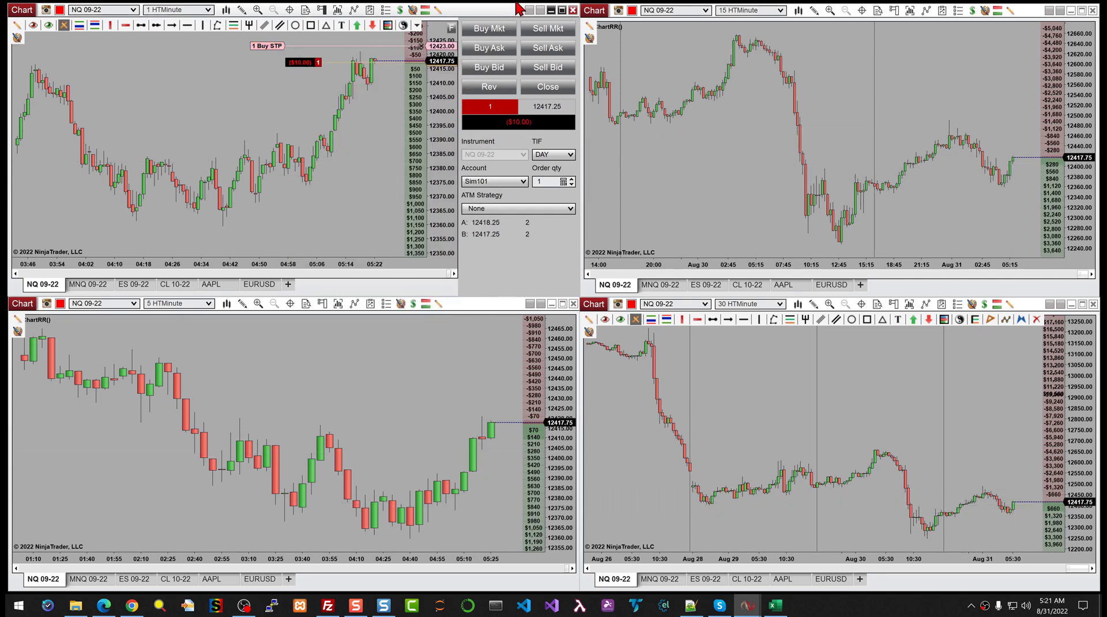
left_click(563, 10)
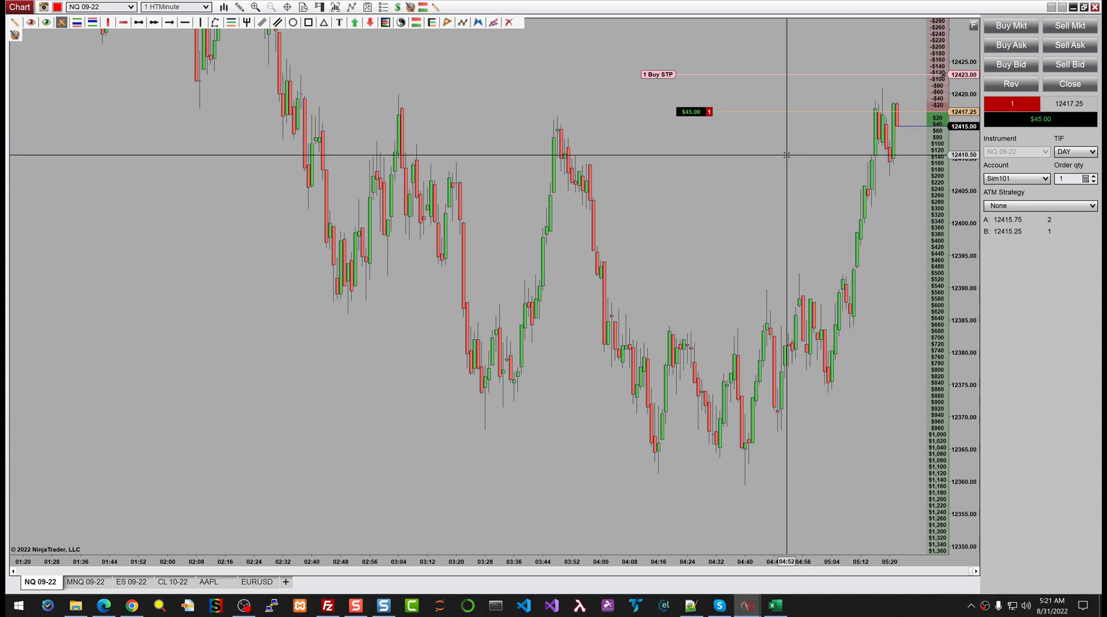
Step: Place a Sell Stop Market order for 1 contract at 12413.25 and move it up to 12414.50
right_click(762, 137)
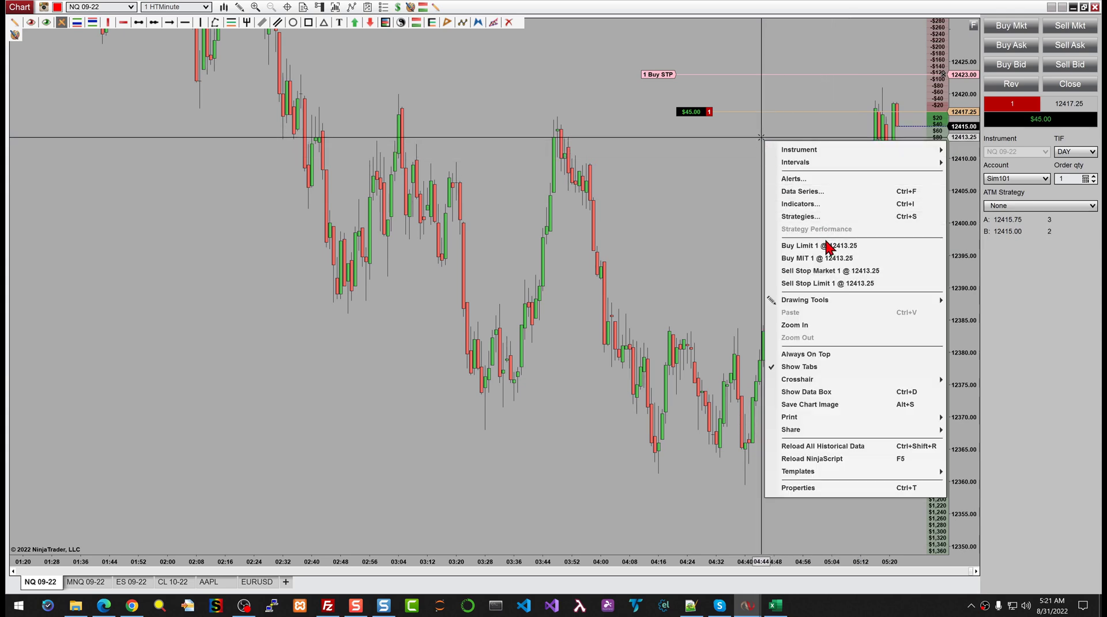
left_click(807, 271)
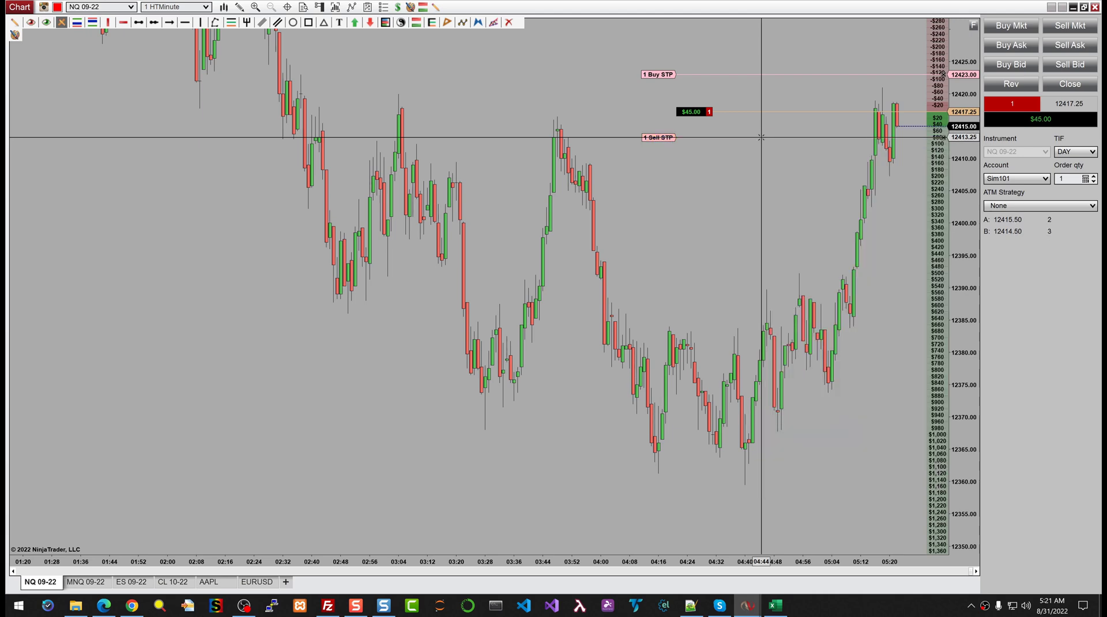
left_click_drag(659, 138, 660, 129)
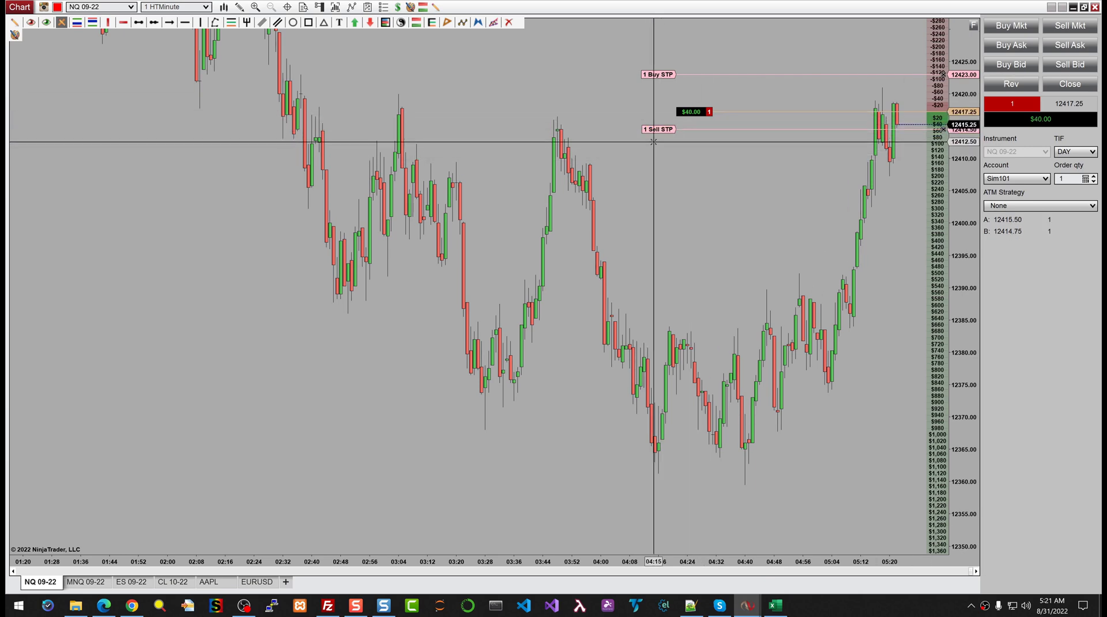
Step: Place a Buy MIT order for 1 contract at 12412.50 and move it up above the current market price
right_click(650, 142)
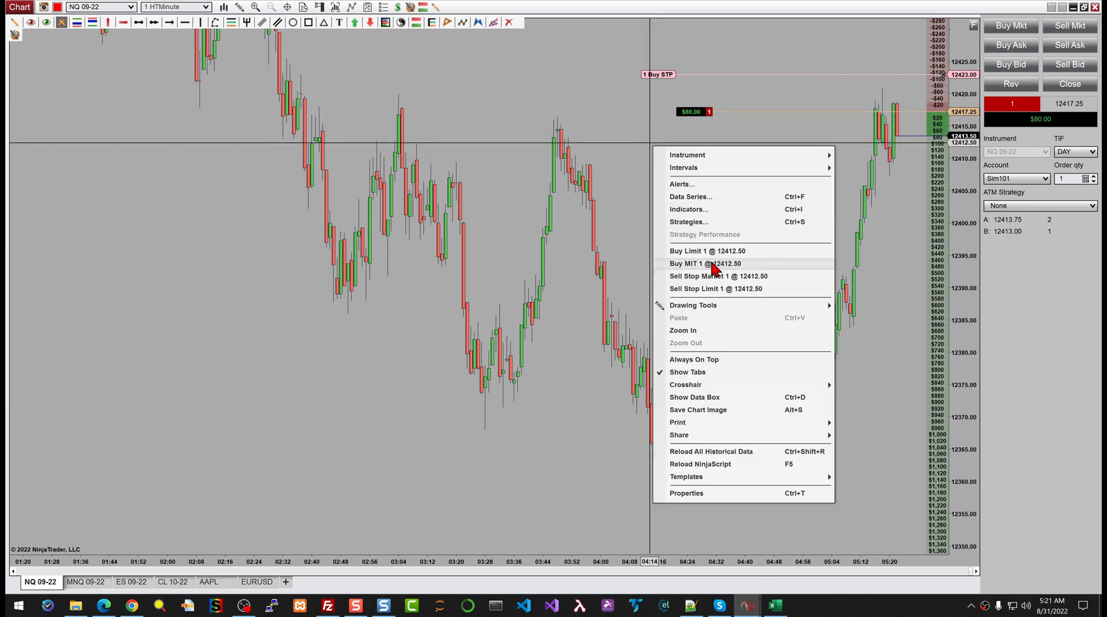
left_click(713, 265)
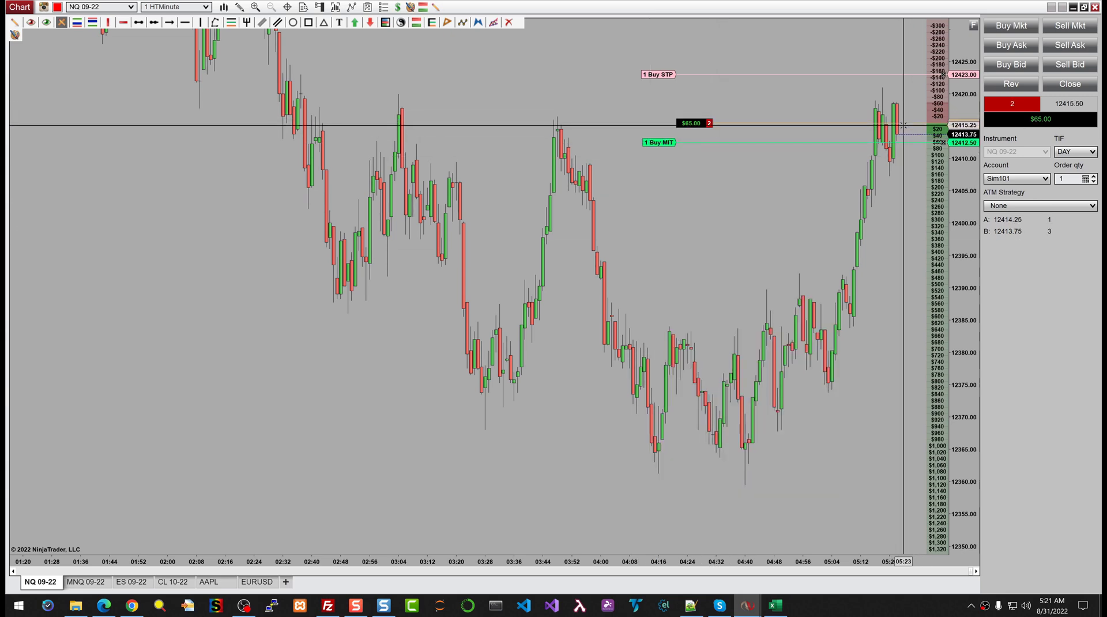
left_click_drag(659, 142, 666, 110)
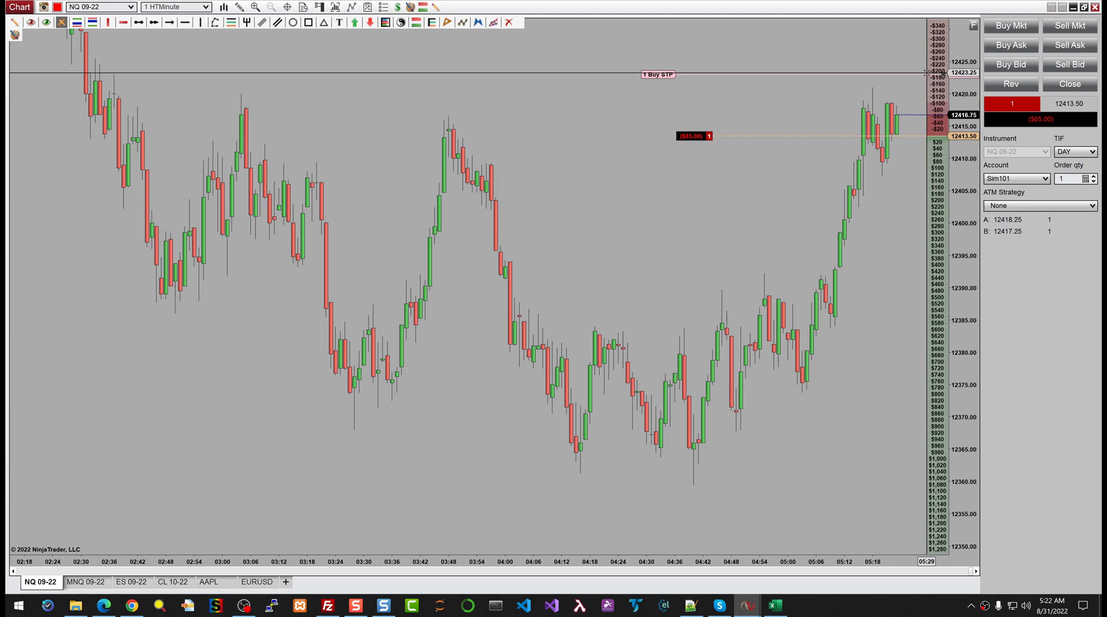
Step: Close the open NQ 09-22 position and its working orders, and hide Chart Trader on the 1-minute chart
left_click(1070, 84)
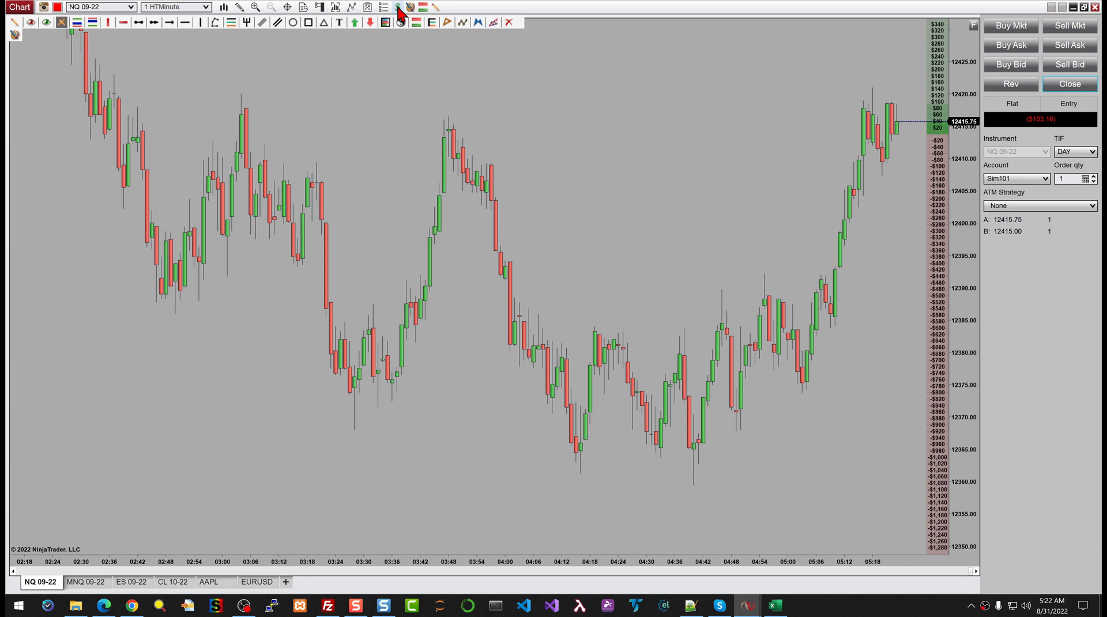
left_click(398, 7)
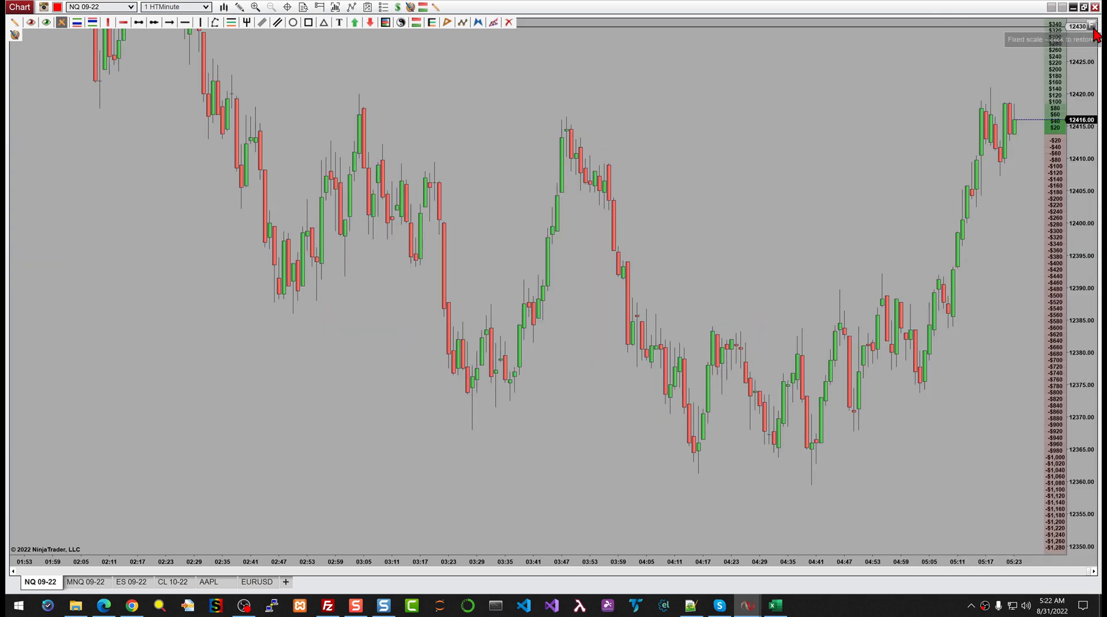
Step: Restore the four-chart layout and compress the 1-minute chart's bars to show more history
left_click(1085, 7)
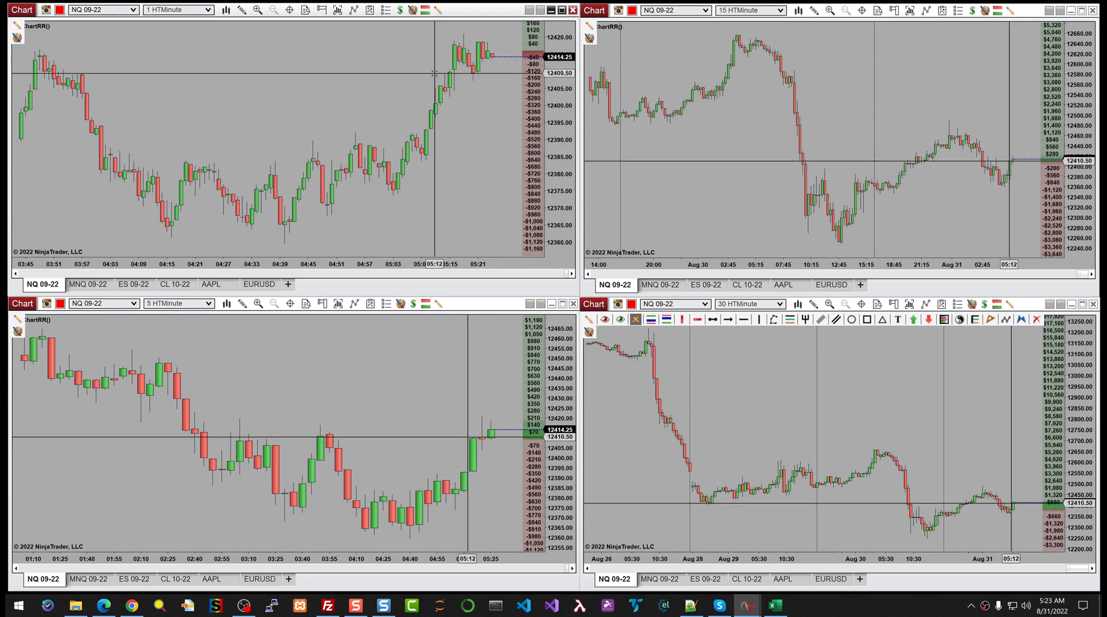
left_click_drag(279, 272, 344, 268)
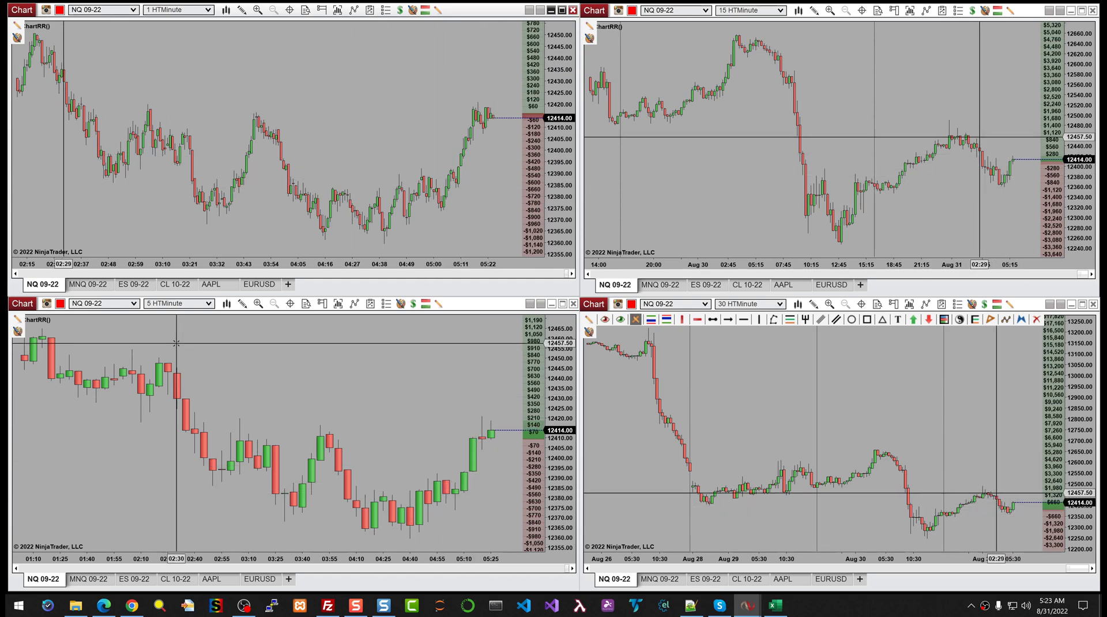
Step: Compare the risk/reward scales across instruments by switching the linked charts between NQ 09-22, MNQ 09-22, ES 09-22, CL 10-22, AAPL and EURUSD
left_click(86, 579)
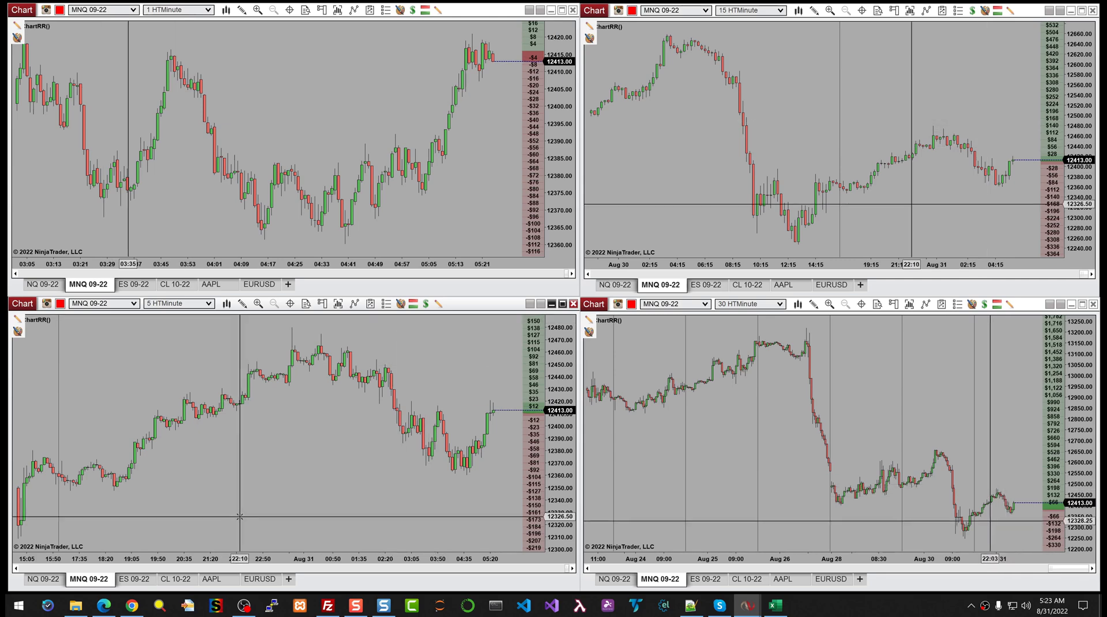
left_click(36, 580)
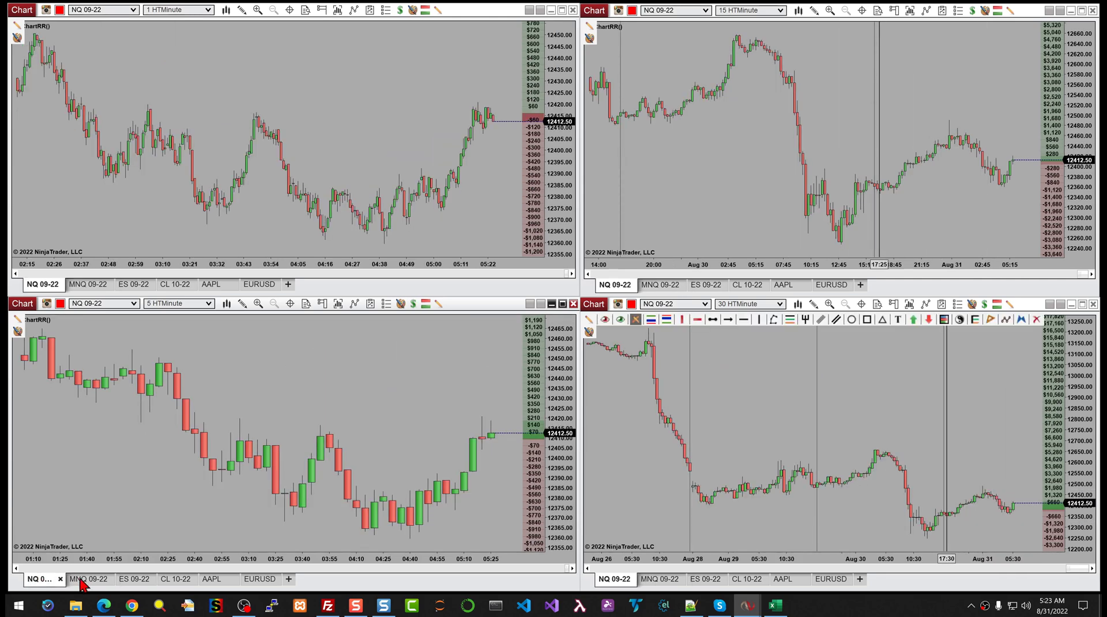
left_click(78, 285)
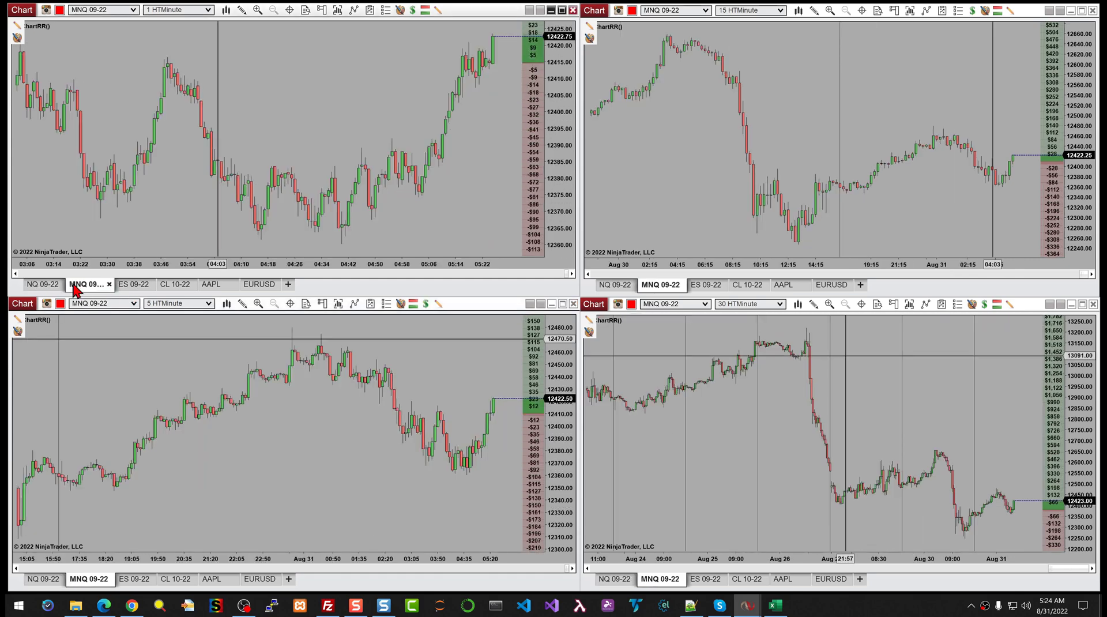
left_click(127, 286)
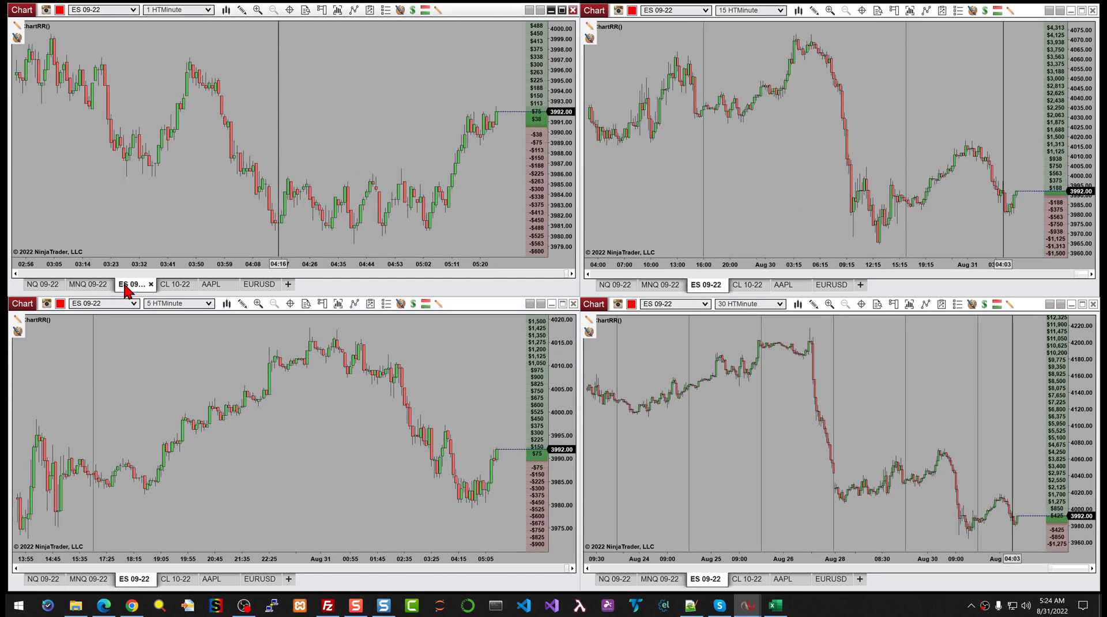
left_click(173, 285)
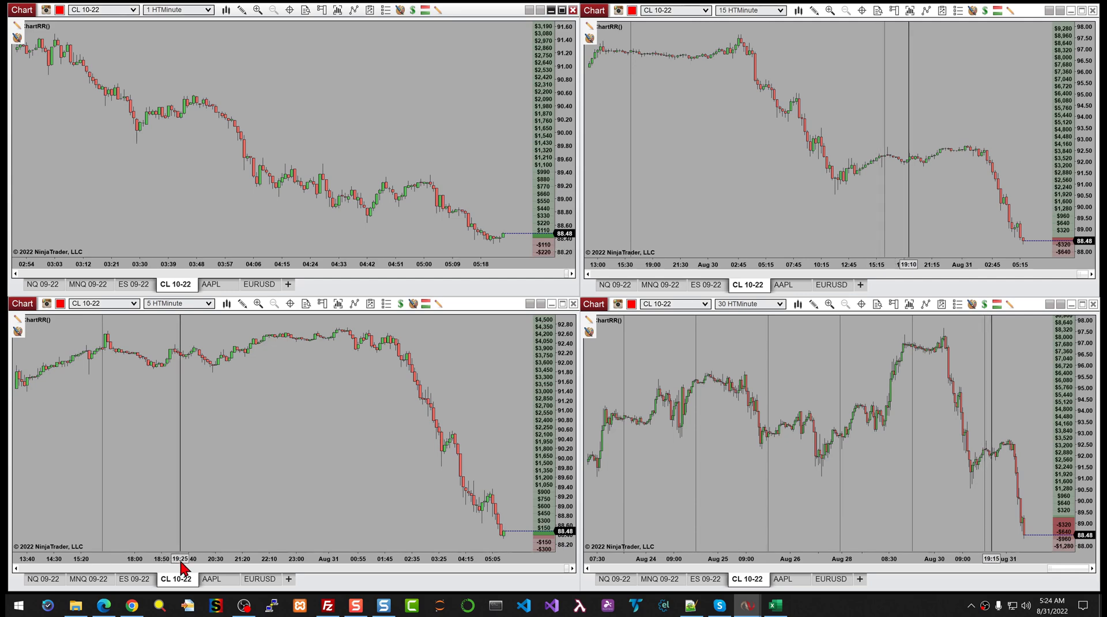
left_click(212, 579)
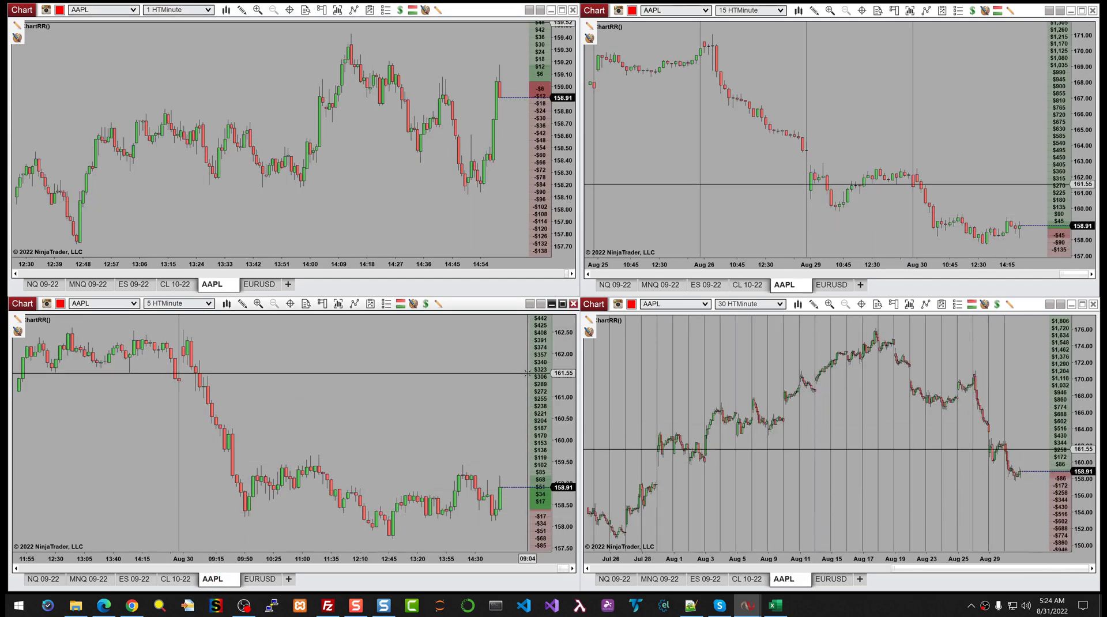
left_click(254, 582)
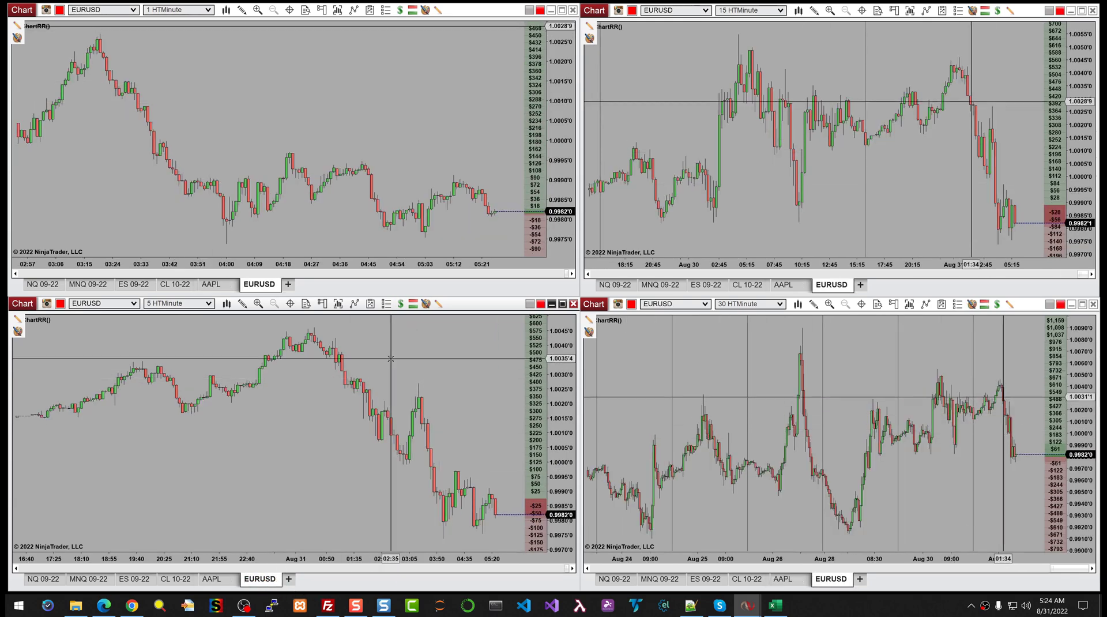
Step: Switch the linked charts from EURUSD to BTCUSD to compare its risk/reward scale, and return all four charts to NQ 09-22
left_click(705, 305)
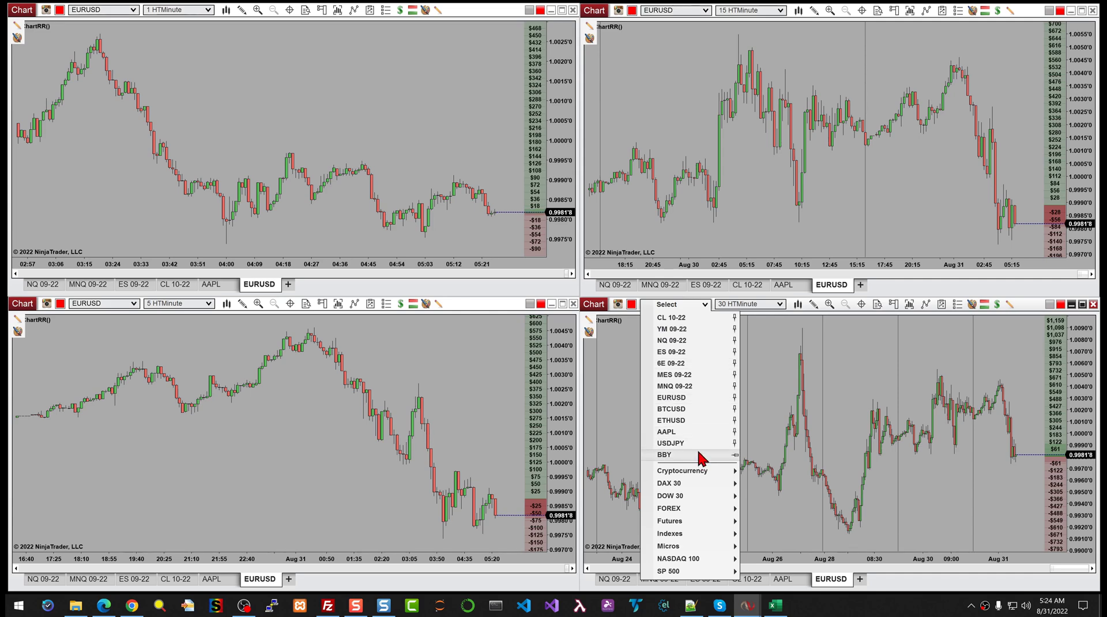
left_click(672, 409)
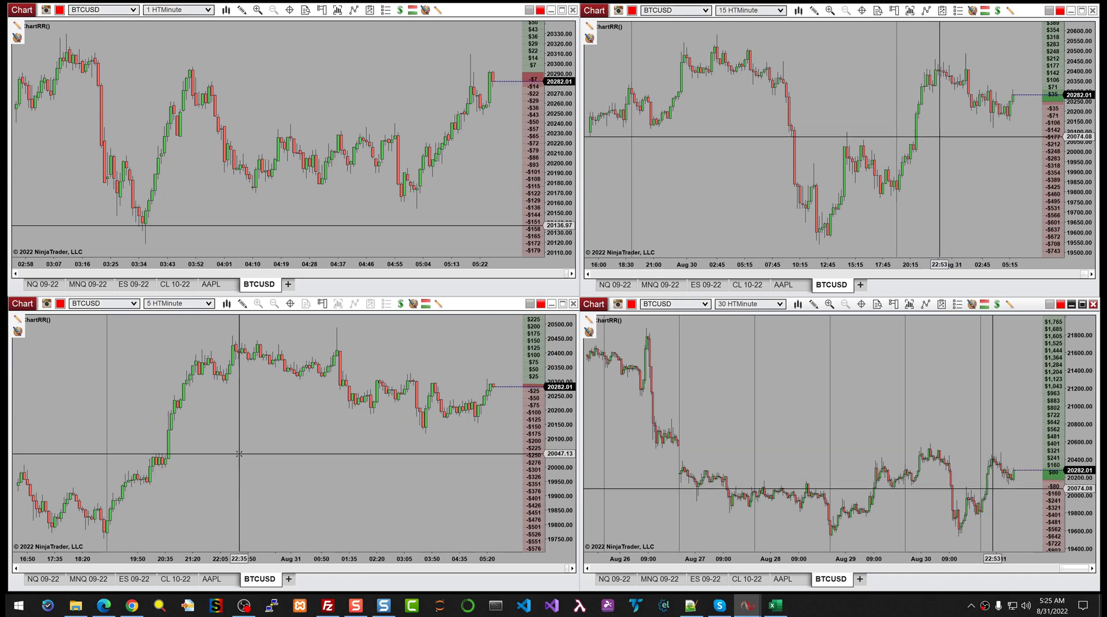
left_click(47, 576)
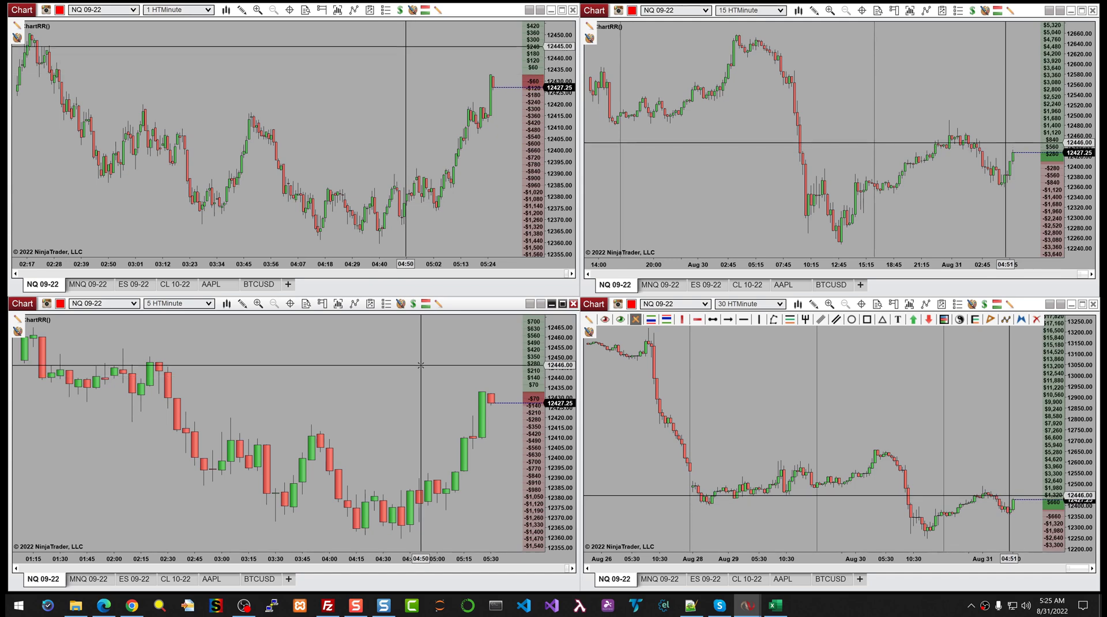
Step: Review the ChartRR Type options in the 5-minute chart's indicator settings and set the Futures Size to 2
right_click(363, 350)
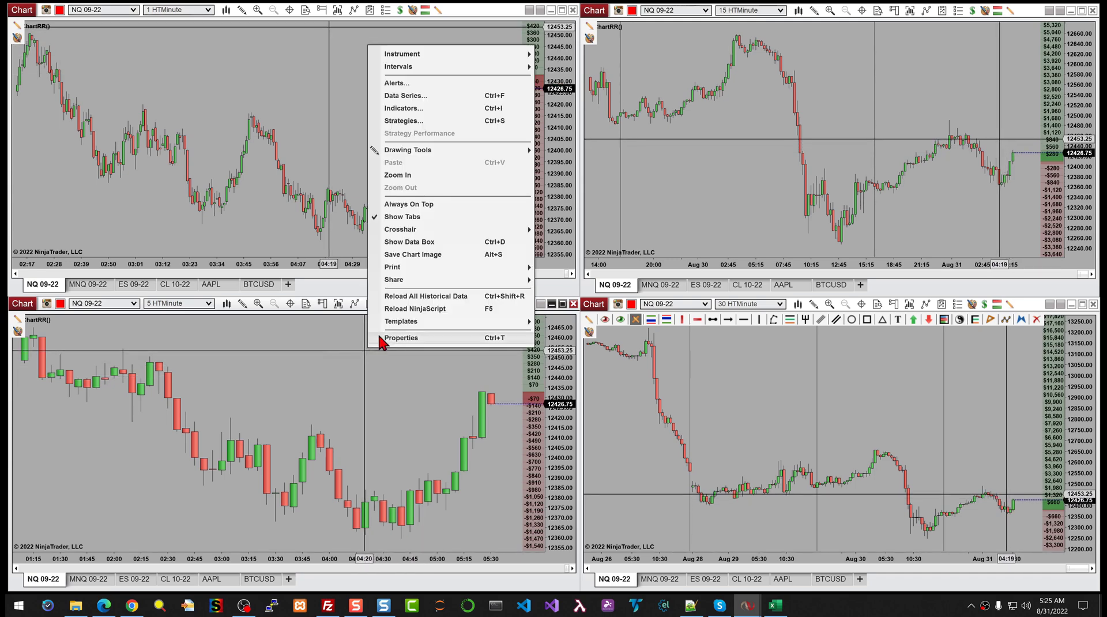
left_click(403, 113)
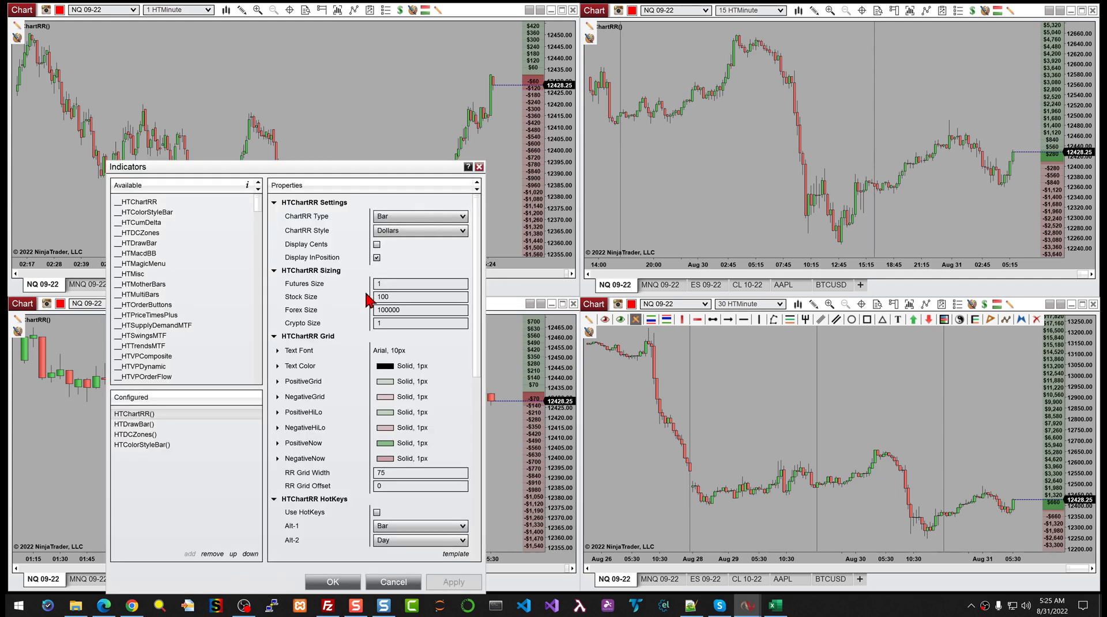
left_click(410, 222)
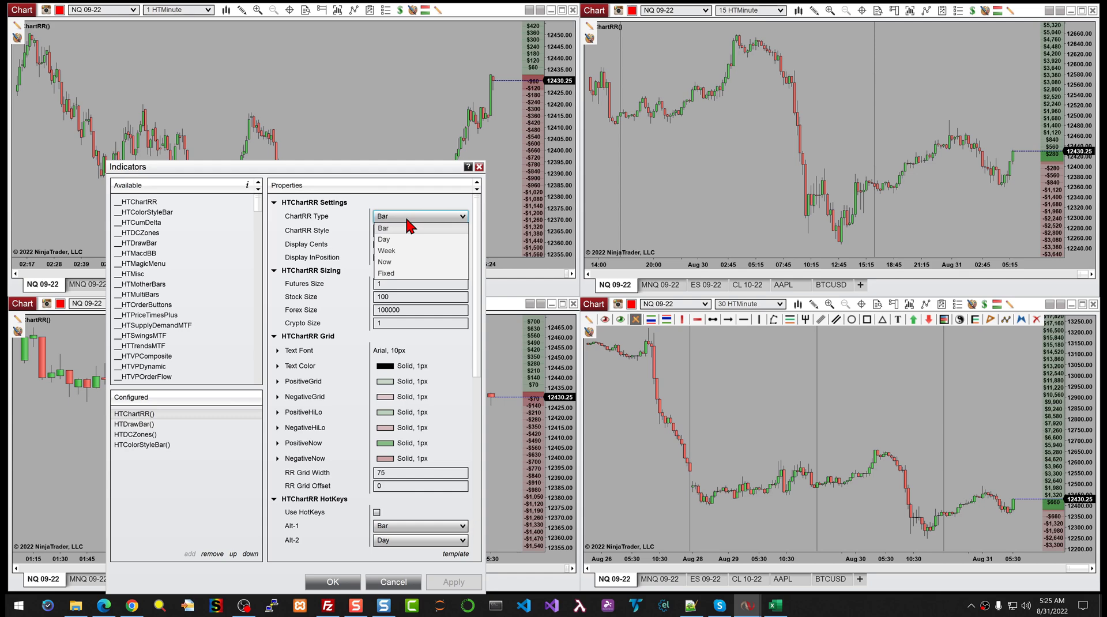
left_click(407, 220)
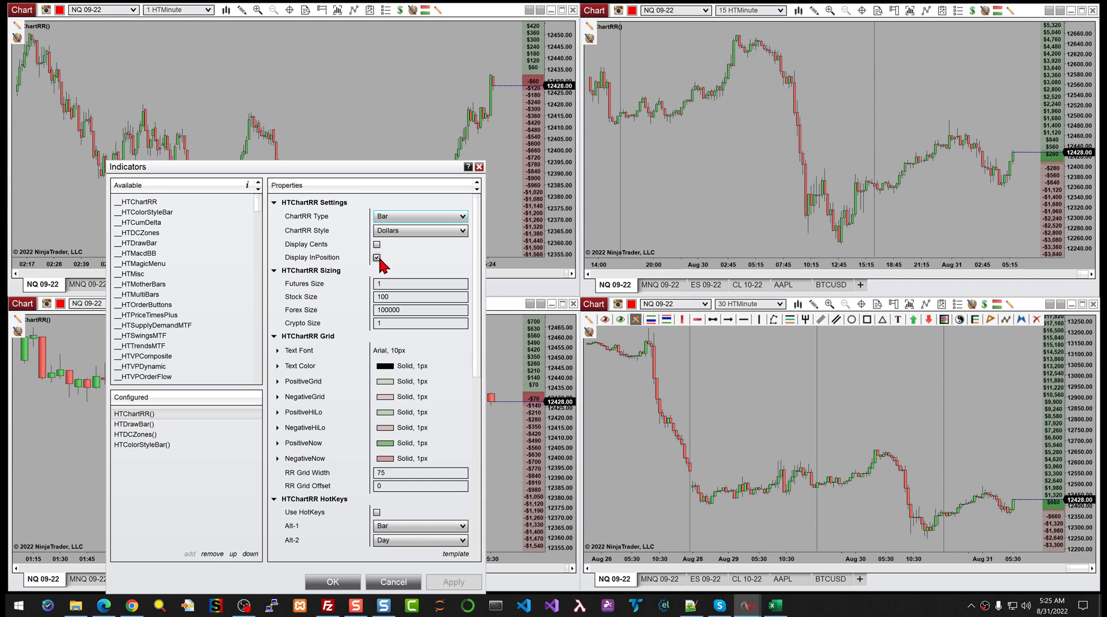
left_click(393, 285)
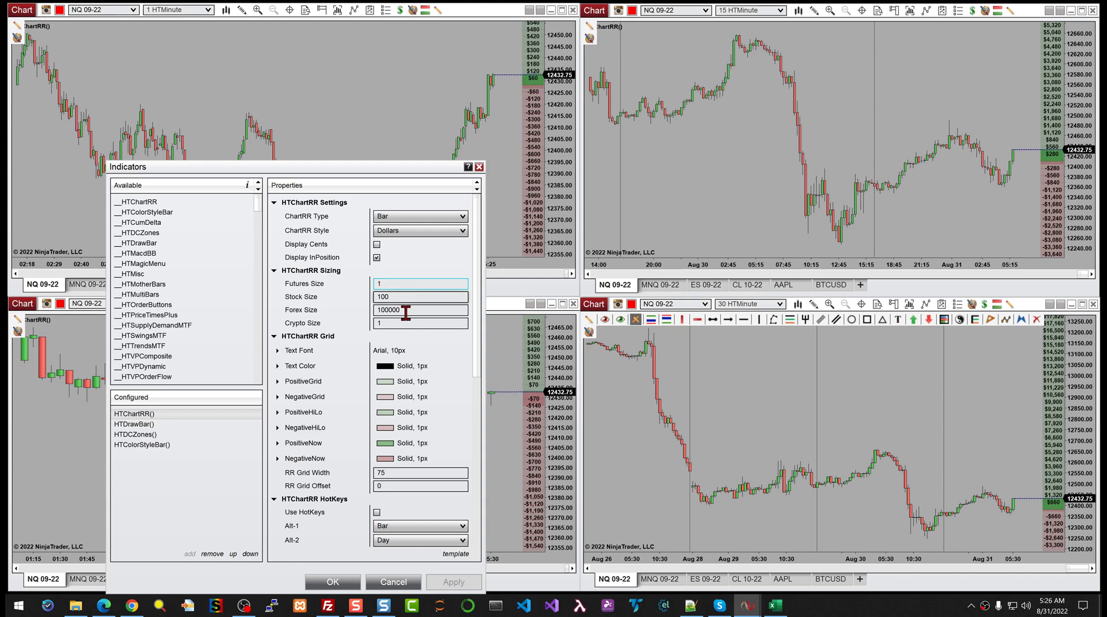
type("2")
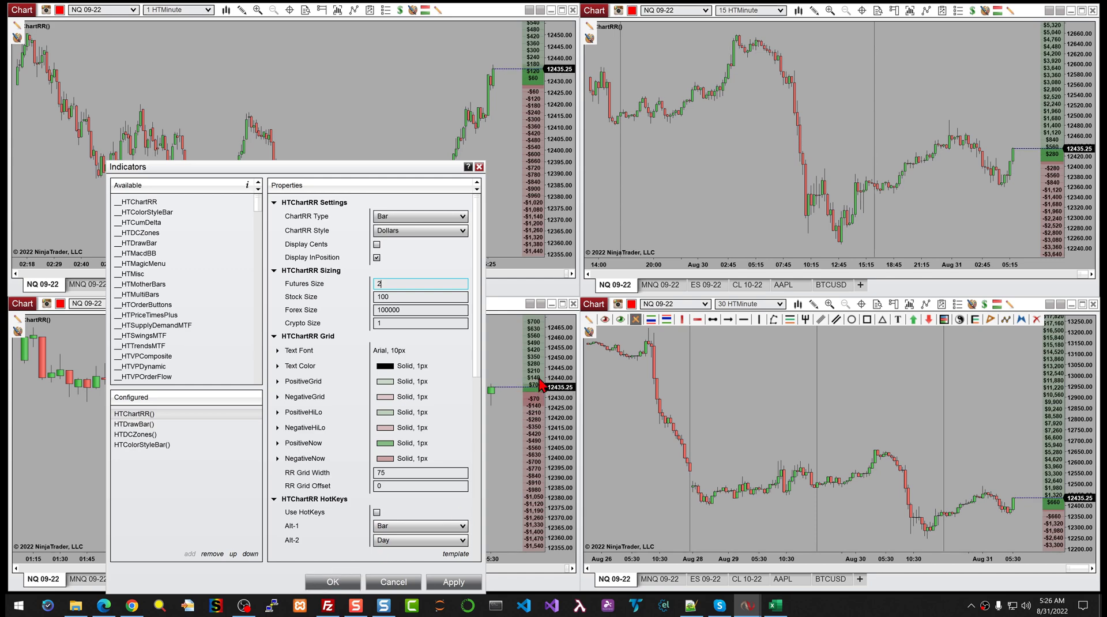
left_click(326, 583)
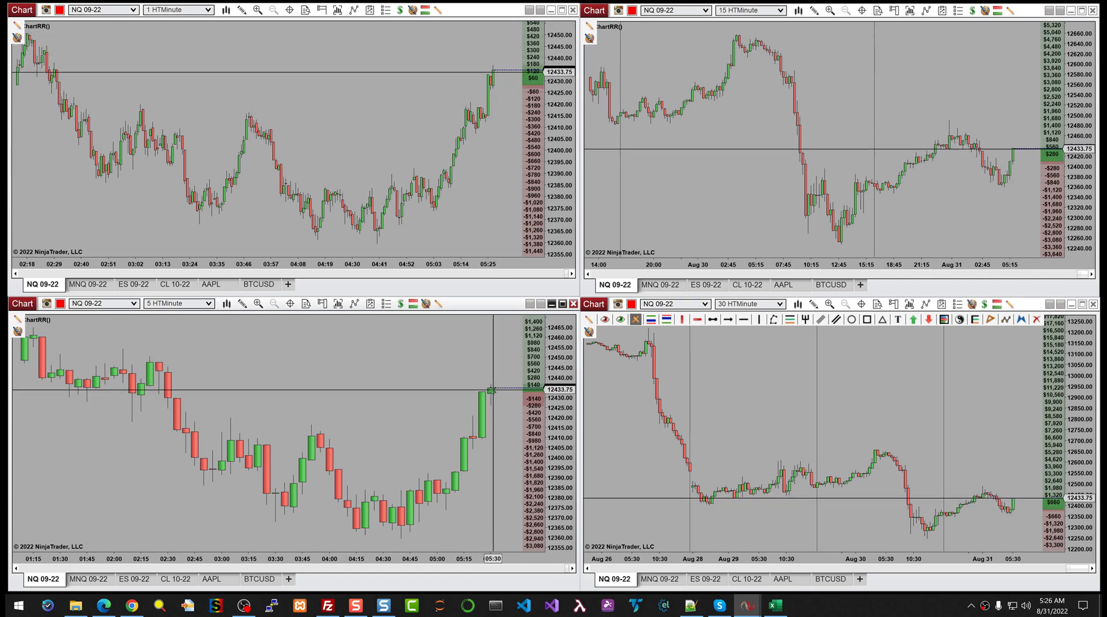
Step: Set ChartRR's Futures Size back to 1 on the 5-minute chart and review the Stock, Forex and Crypto Size settings
right_click(407, 353)
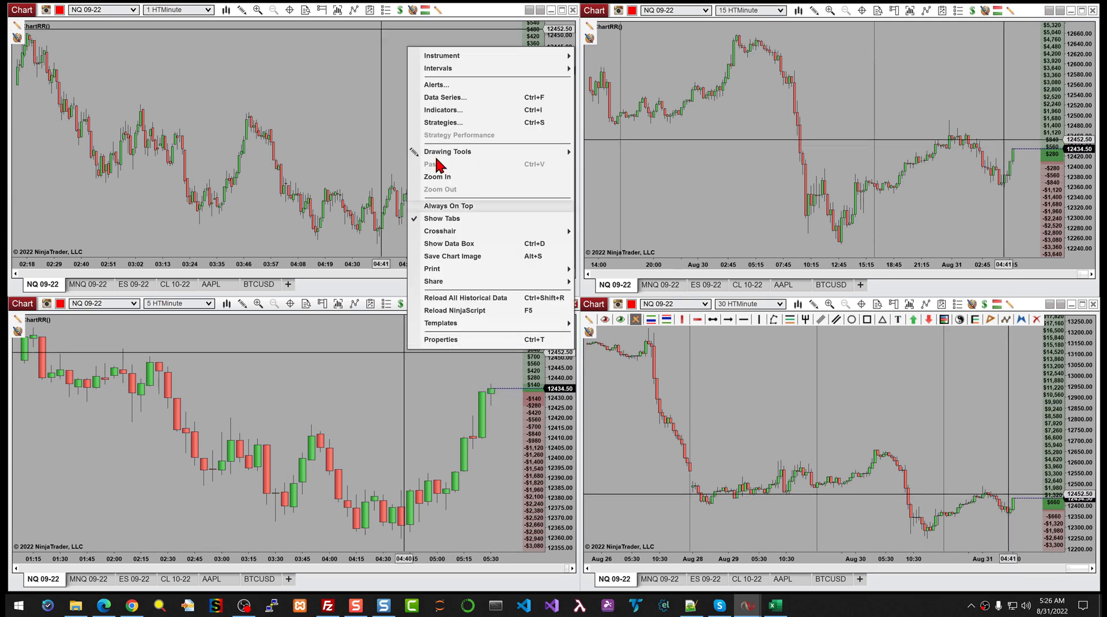
left_click(434, 109)
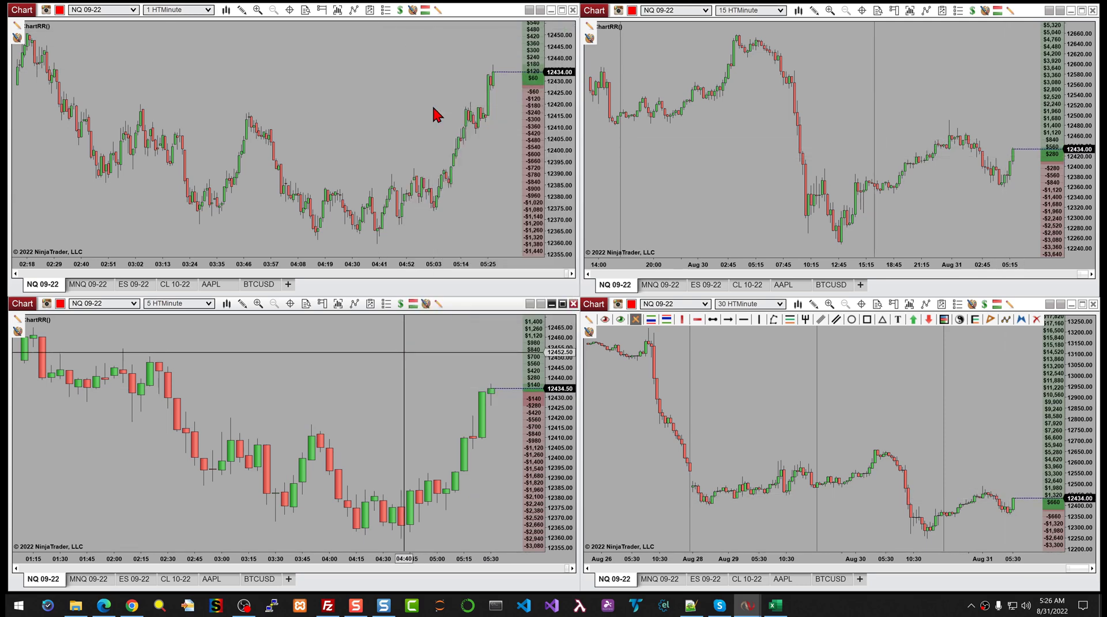
double_click(397, 282)
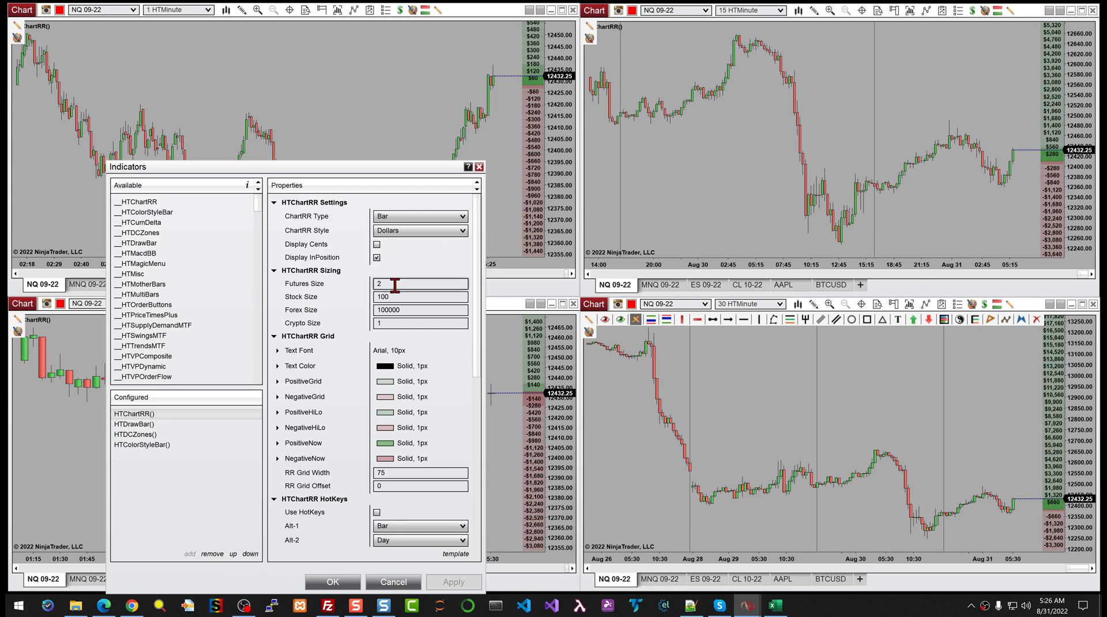
type("1")
left_click(430, 296)
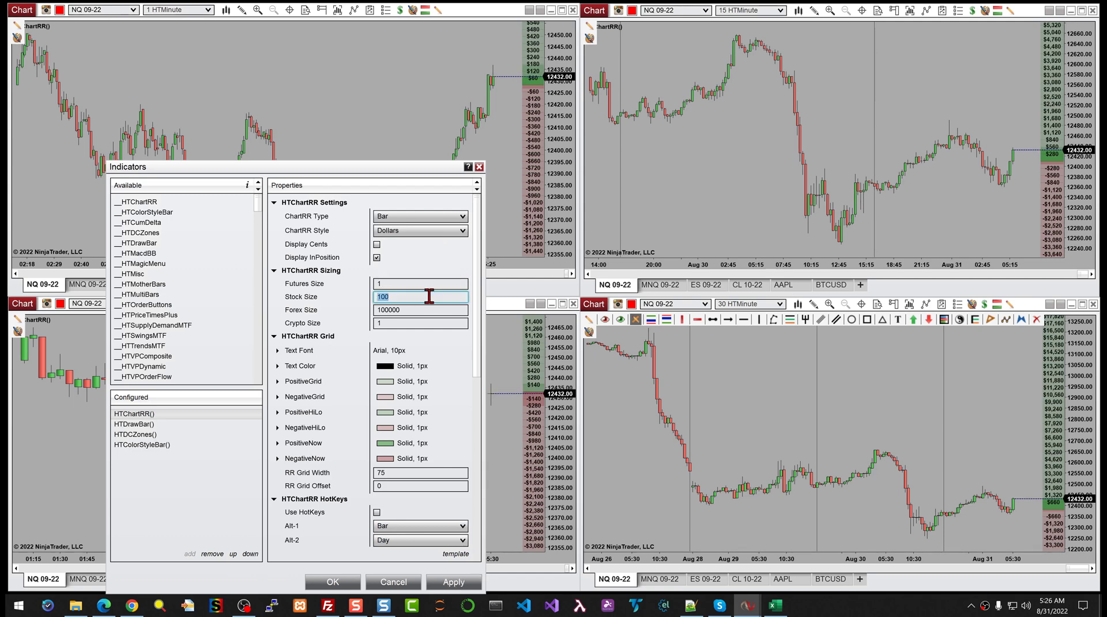
left_click(428, 309)
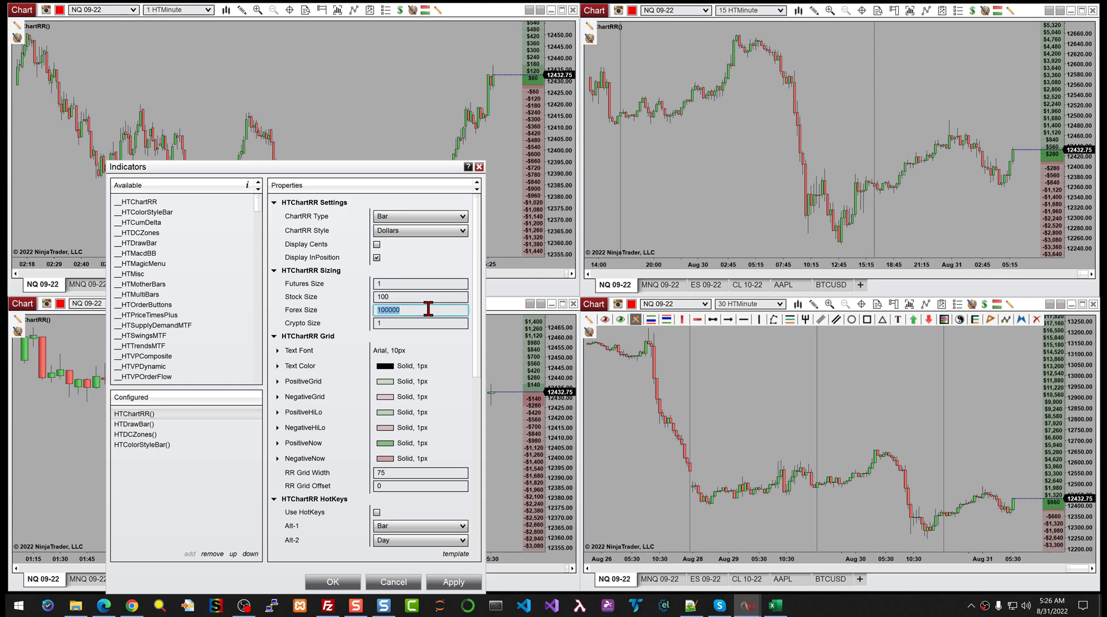
left_click(402, 325)
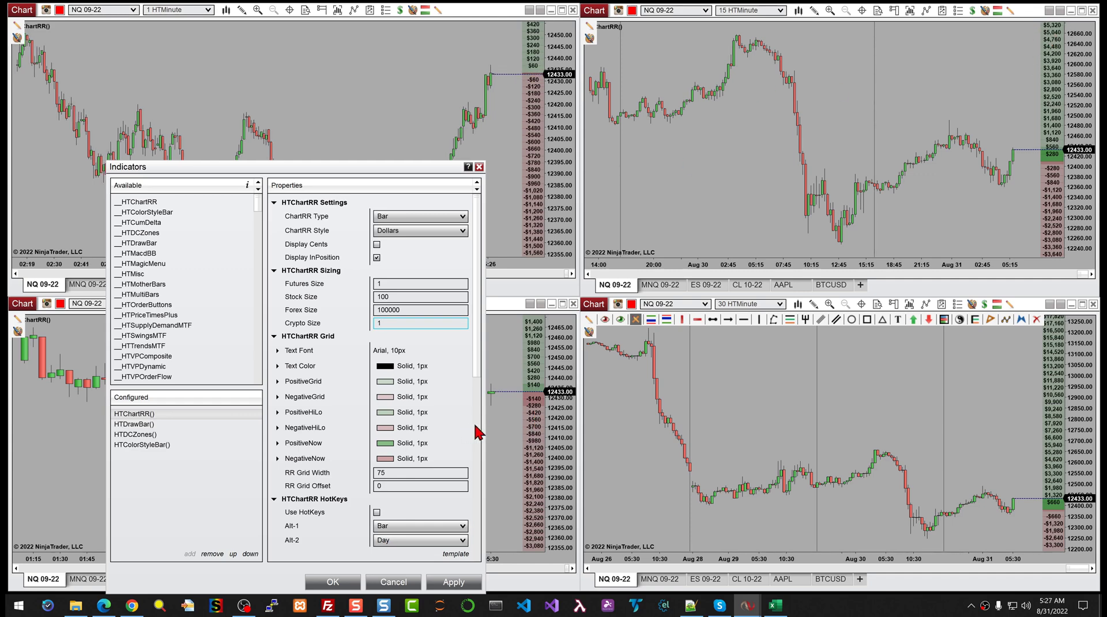
Step: Set the RR Grid Width to 100 and apply it to the 5-minute chart
left_click(405, 473)
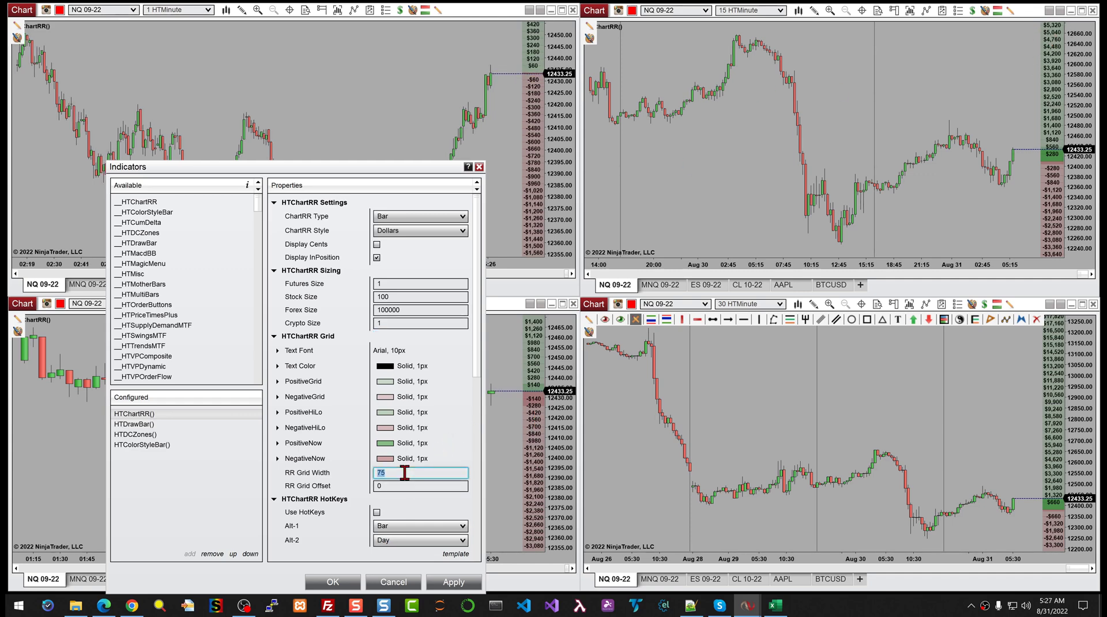
type("100")
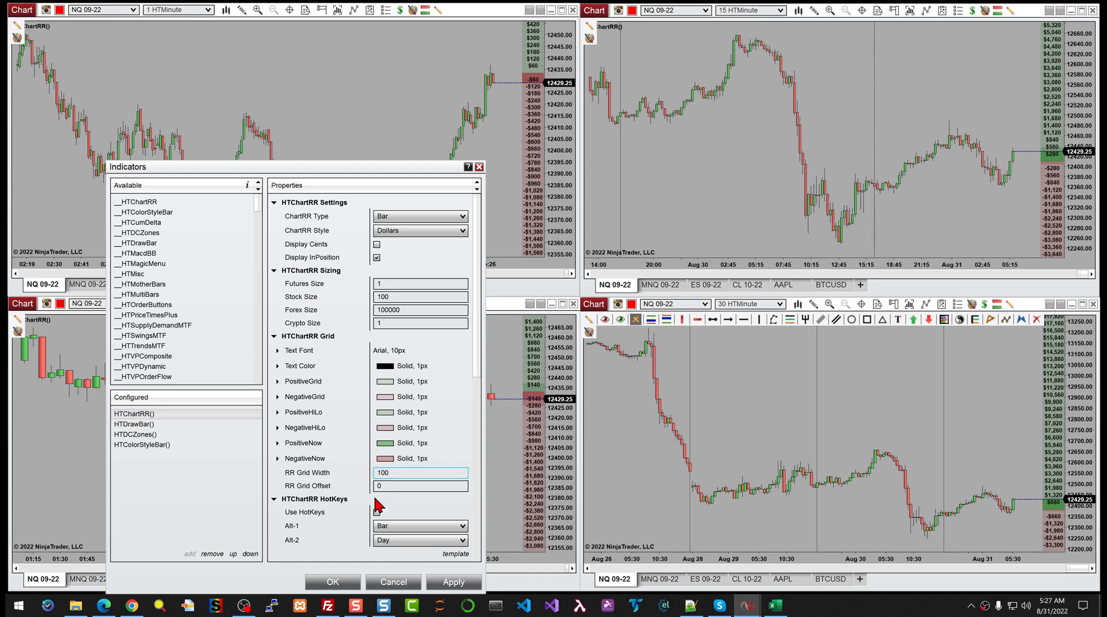
left_click(454, 582)
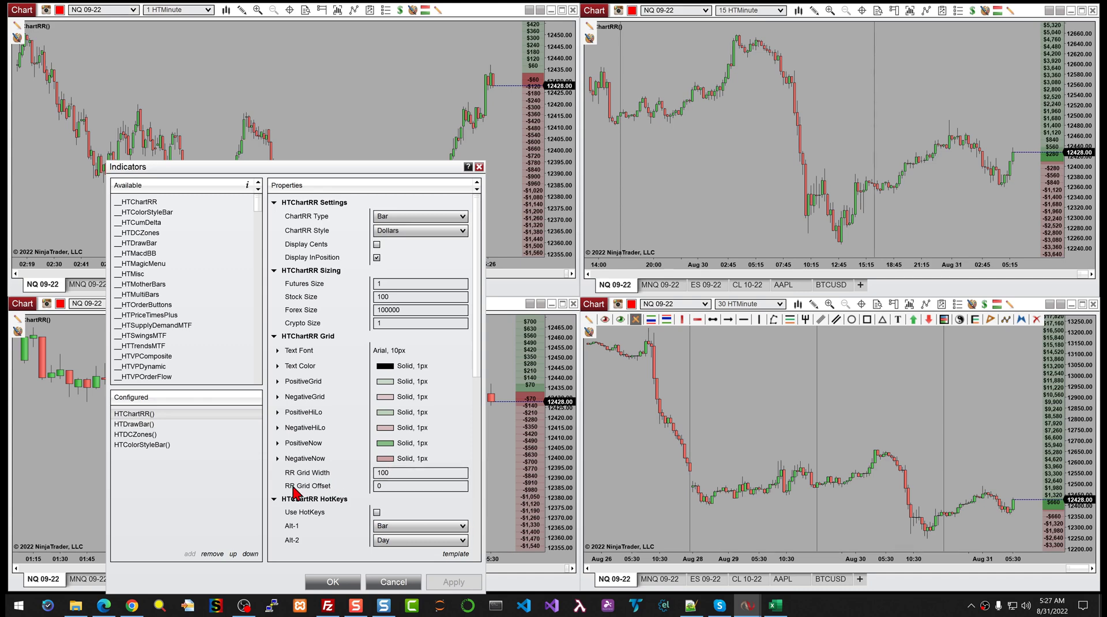
Step: Set both the RR Grid Width and the RR Grid Offset to 75 and apply them to the 5-minute chart
double_click(398, 477)
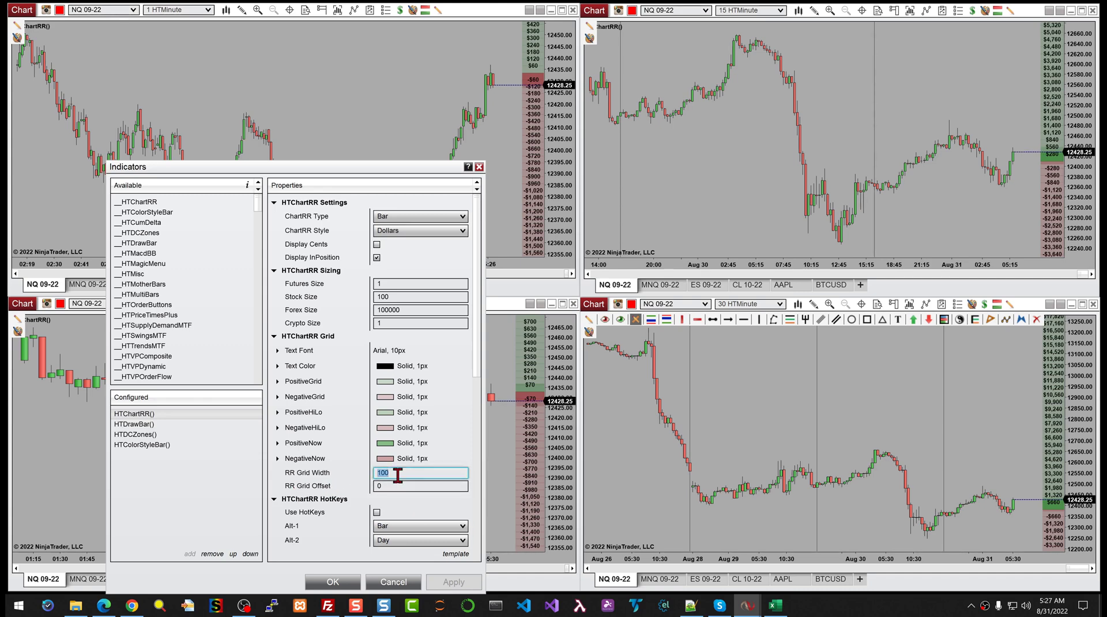
type("75")
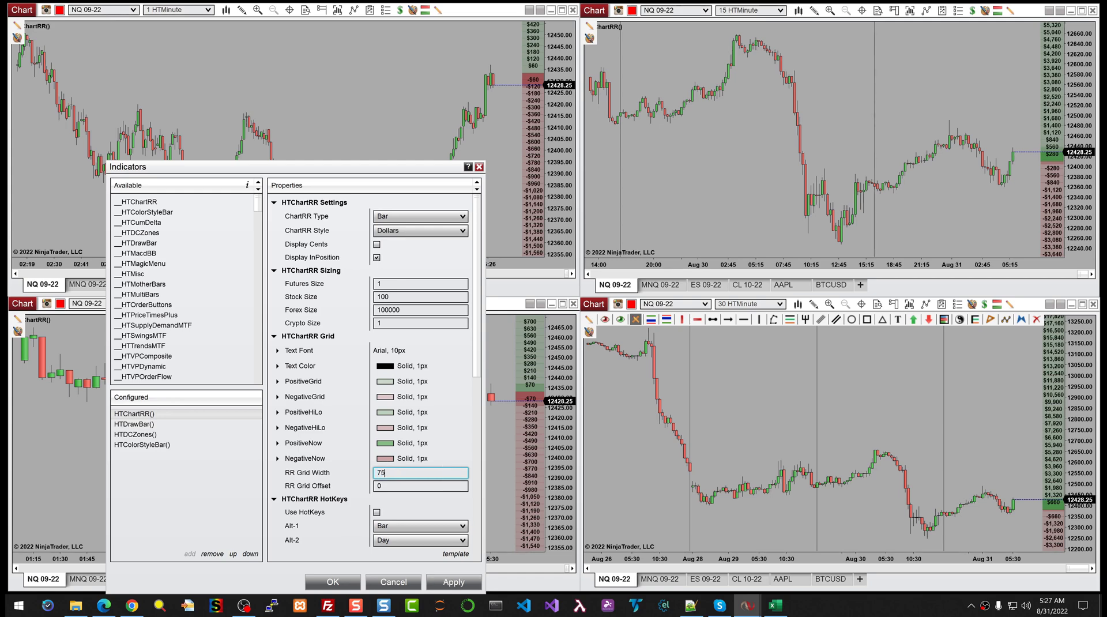
double_click(402, 485)
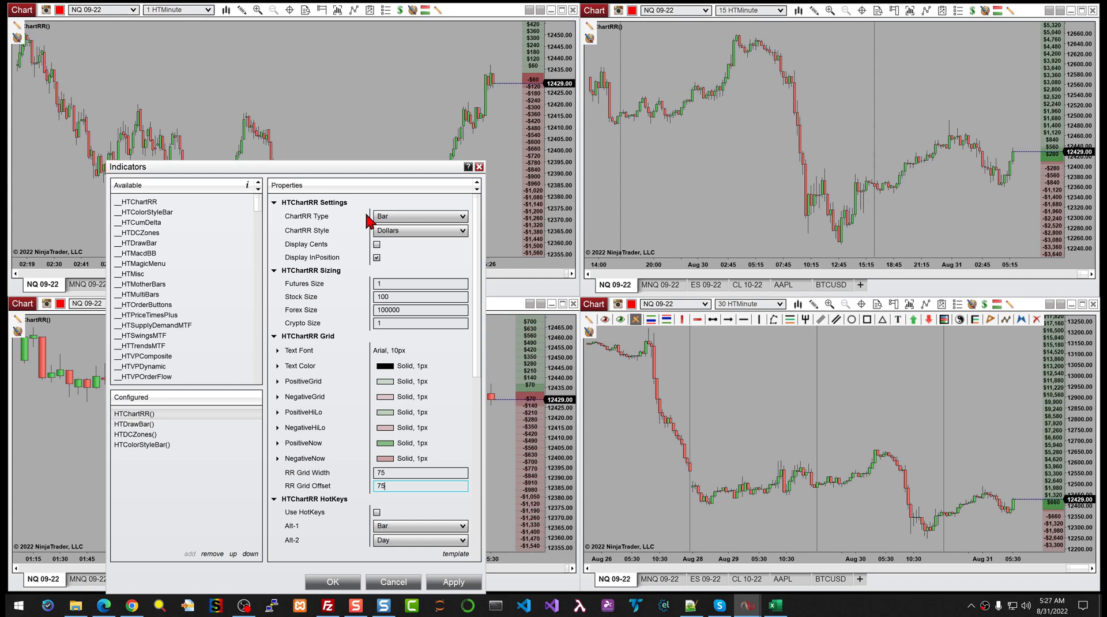
left_click_drag(359, 168, 285, 126)
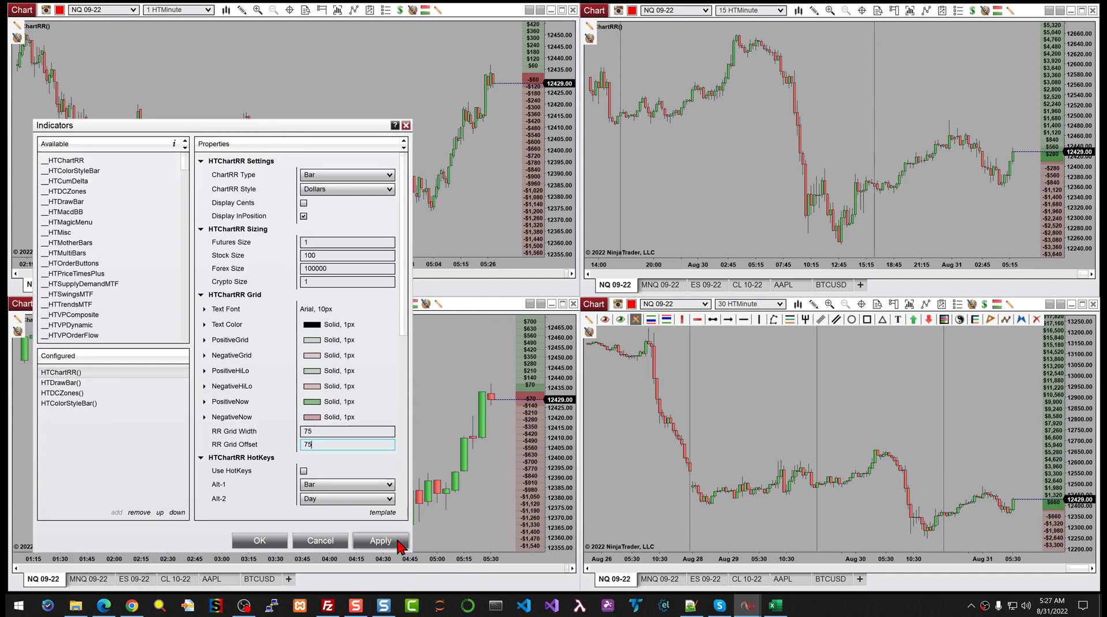
left_click(379, 542)
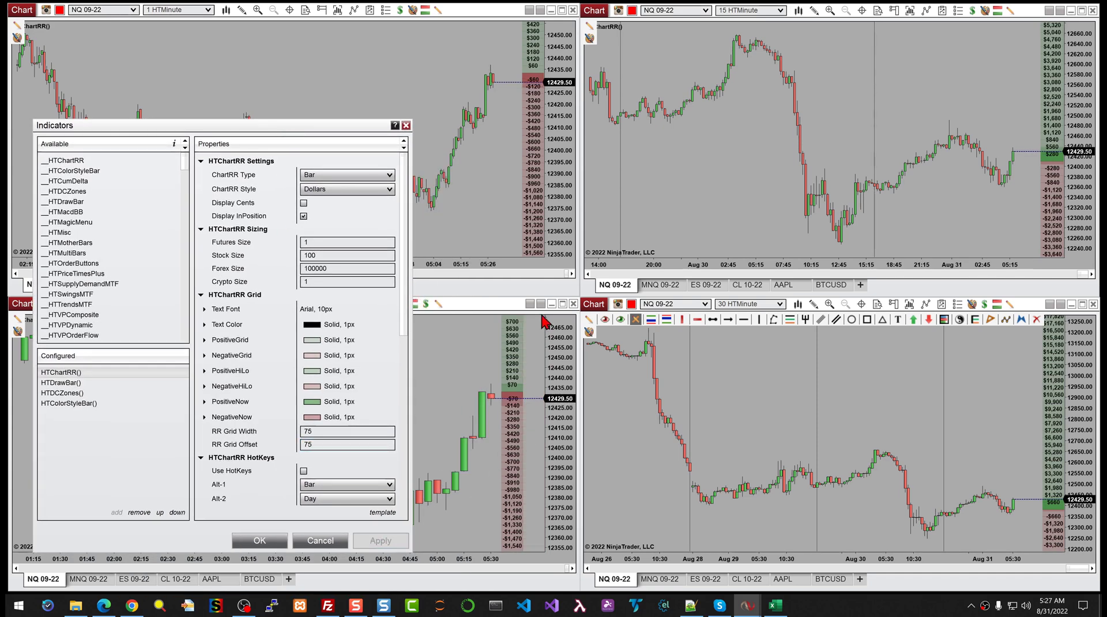
Step: Reset the RR Grid Offset to 0 and apply it to the 5-minute chart
double_click(343, 444)
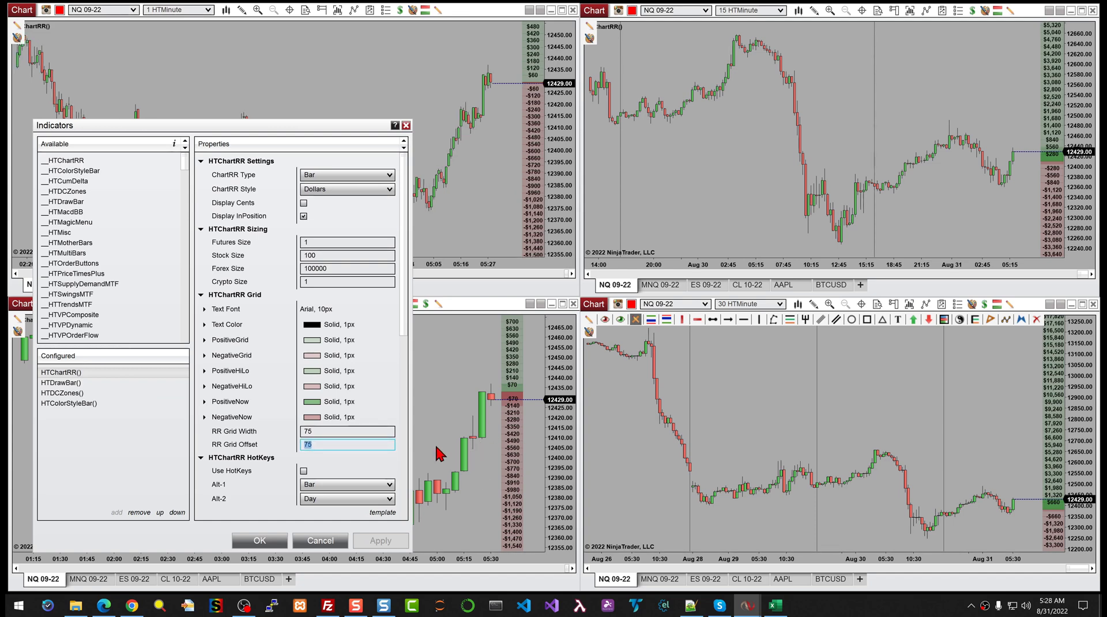
type("0")
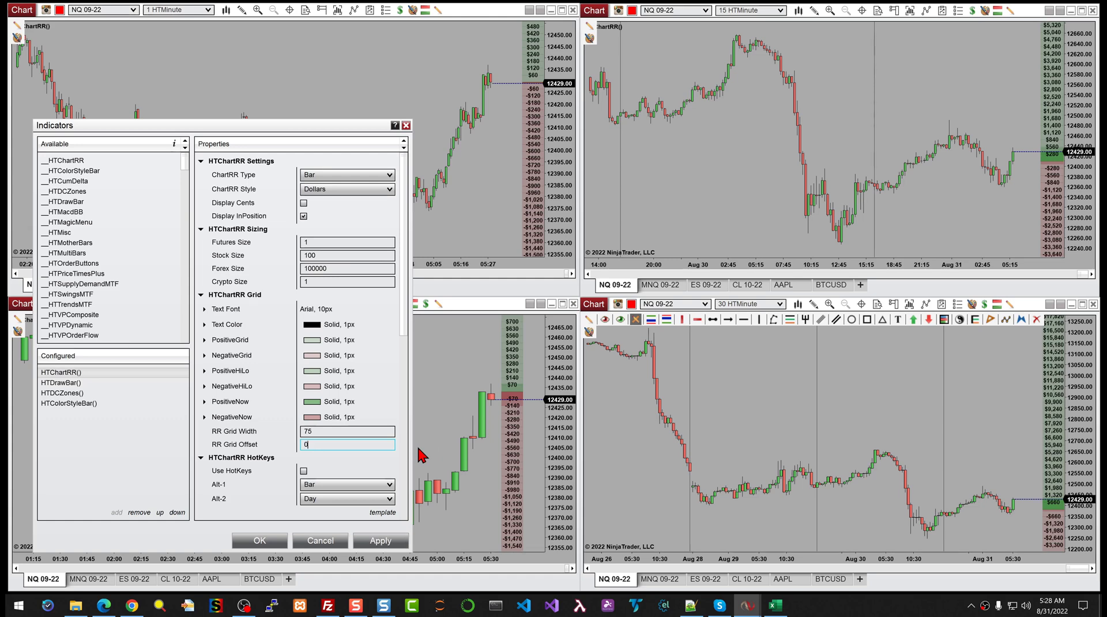
left_click(402, 545)
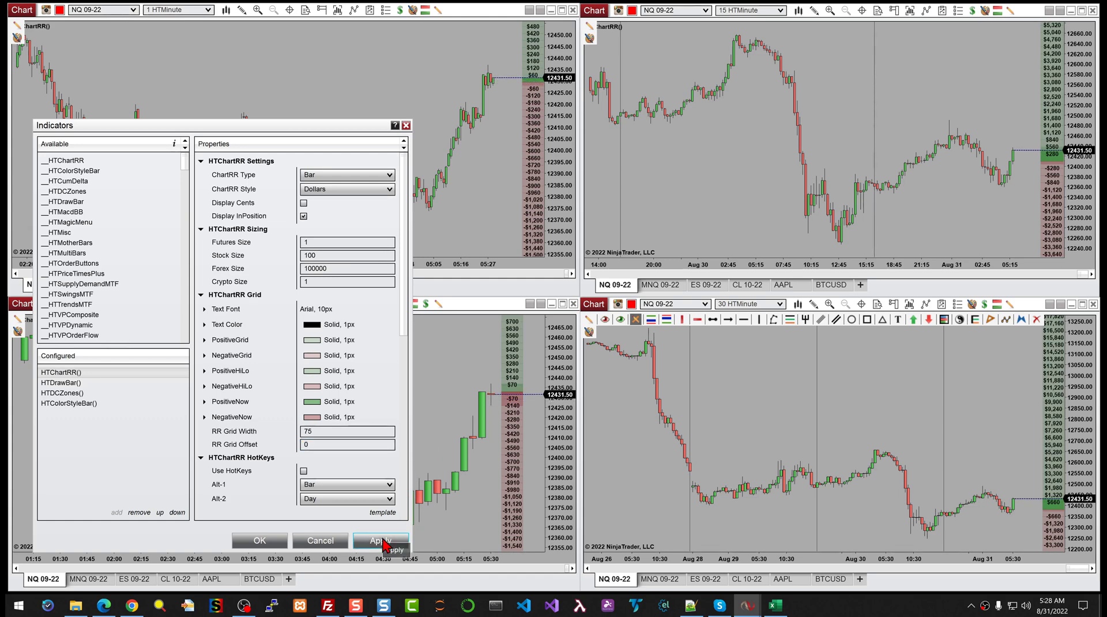
Step: Examine ChartRR's hotkey assignments and its price line, setup, visual and icon settings, and close the indicator settings without further changes
scroll(382, 502, "down", 3)
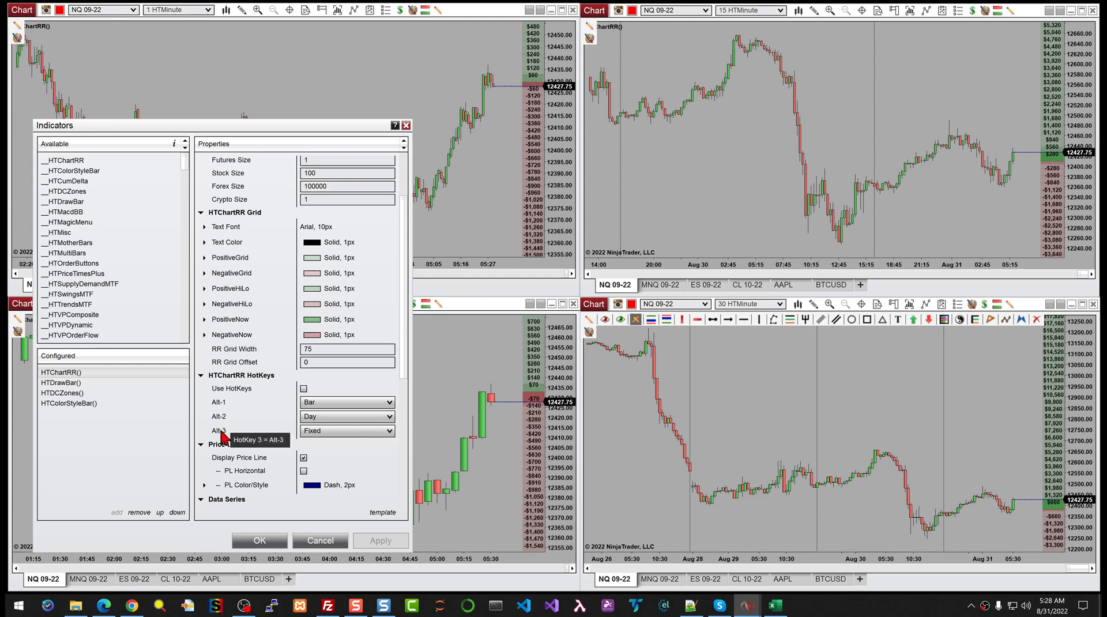
left_click(341, 403)
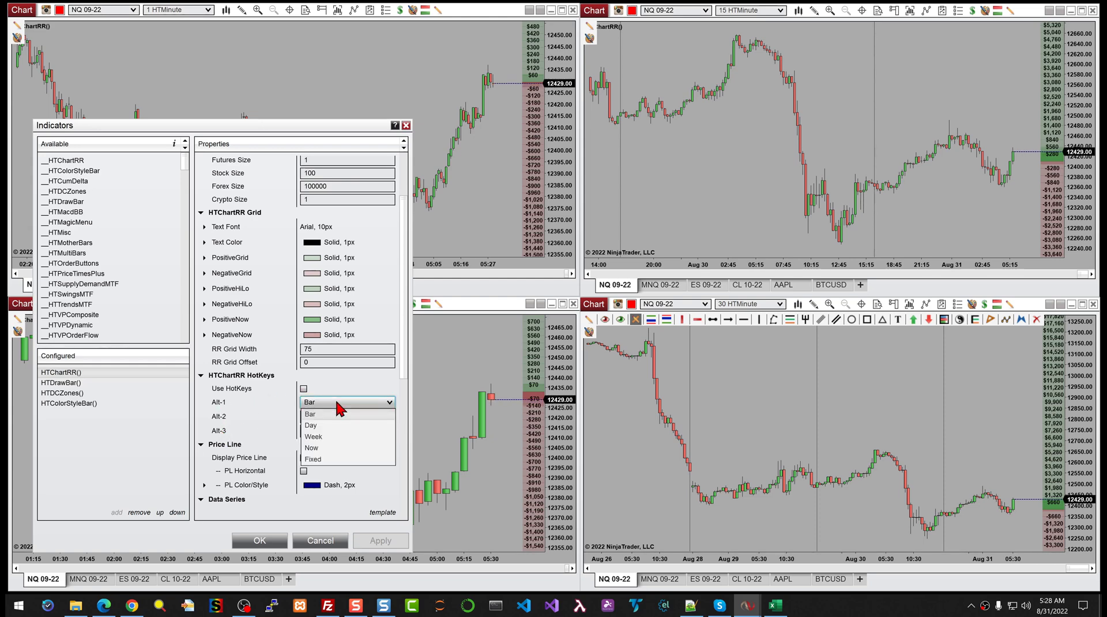
left_click(341, 413)
left_click(339, 418)
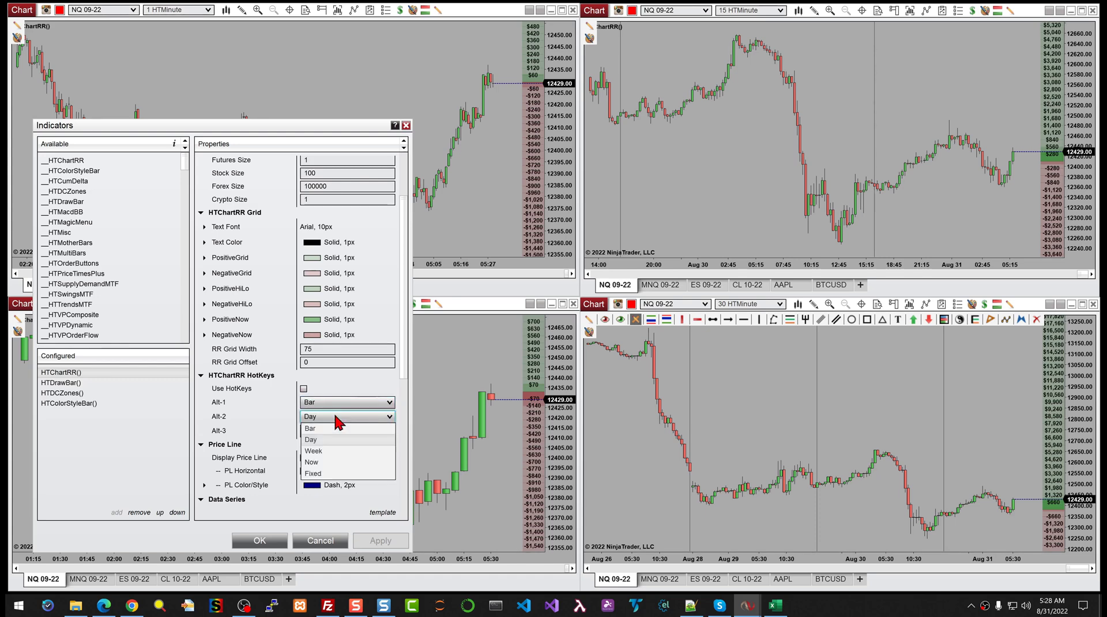
left_click(336, 417)
left_click(335, 431)
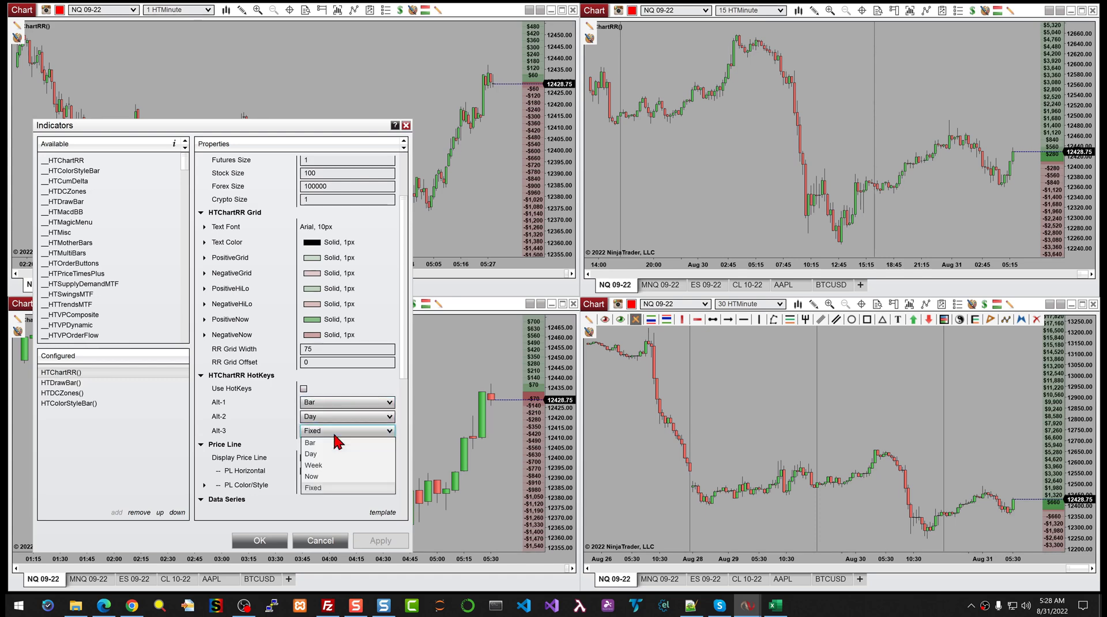
left_click(335, 436)
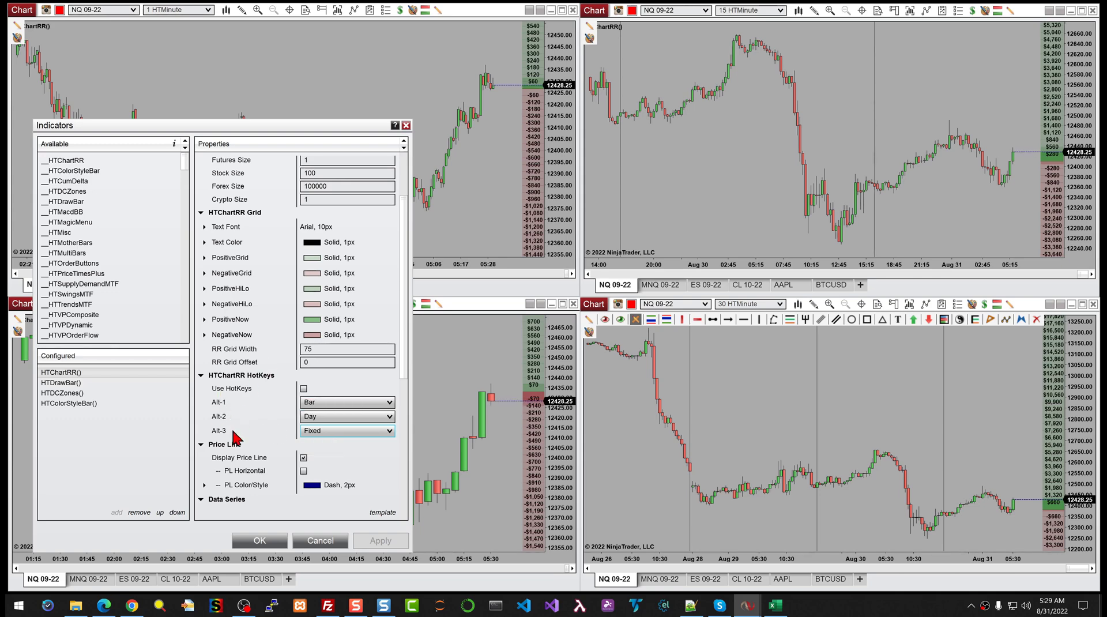
scroll(263, 406, "down", 4)
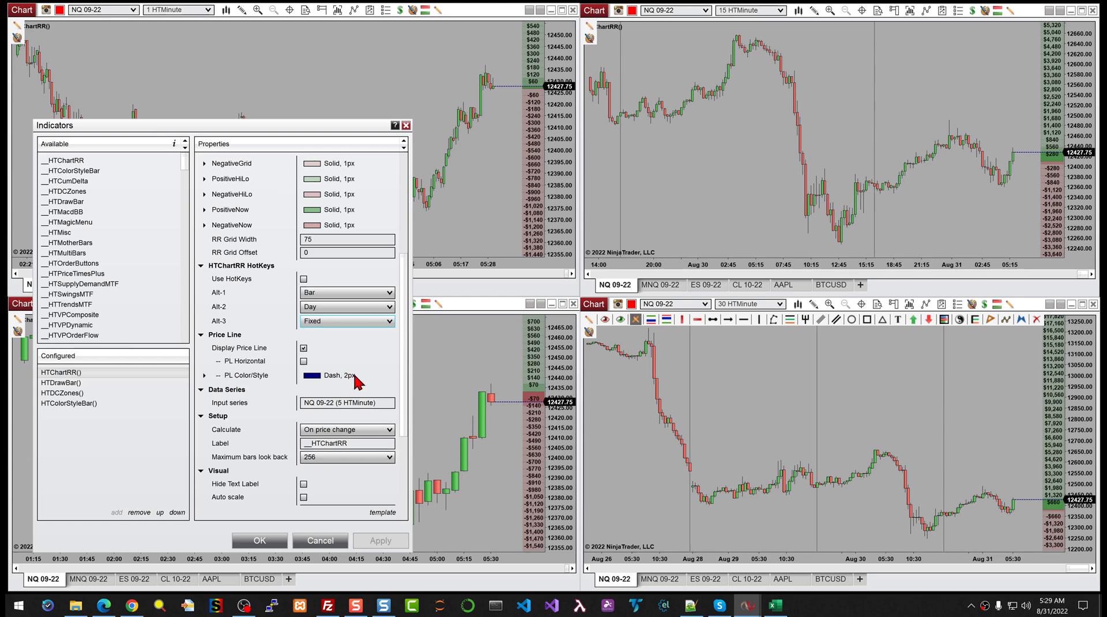
scroll(356, 378, "down", 2)
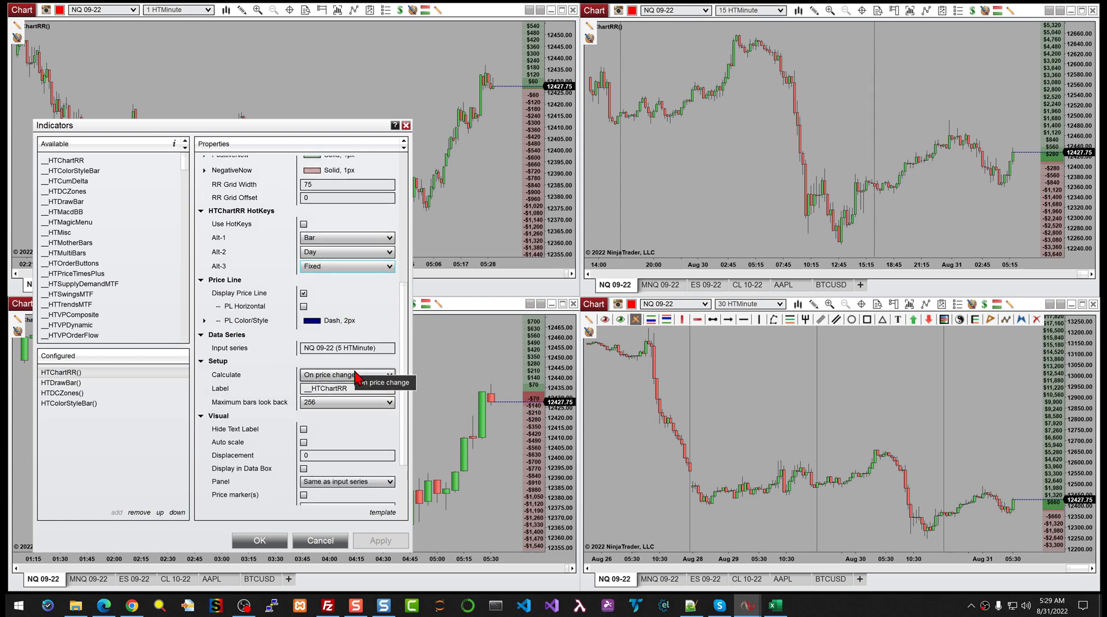
scroll(378, 329, "down", 4)
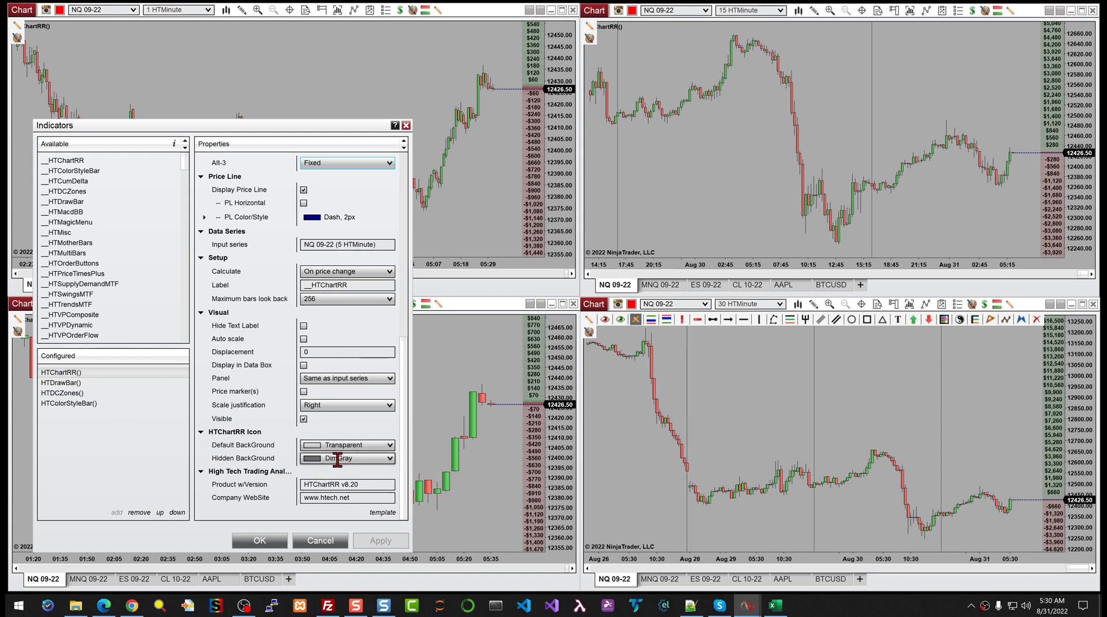
left_click(321, 541)
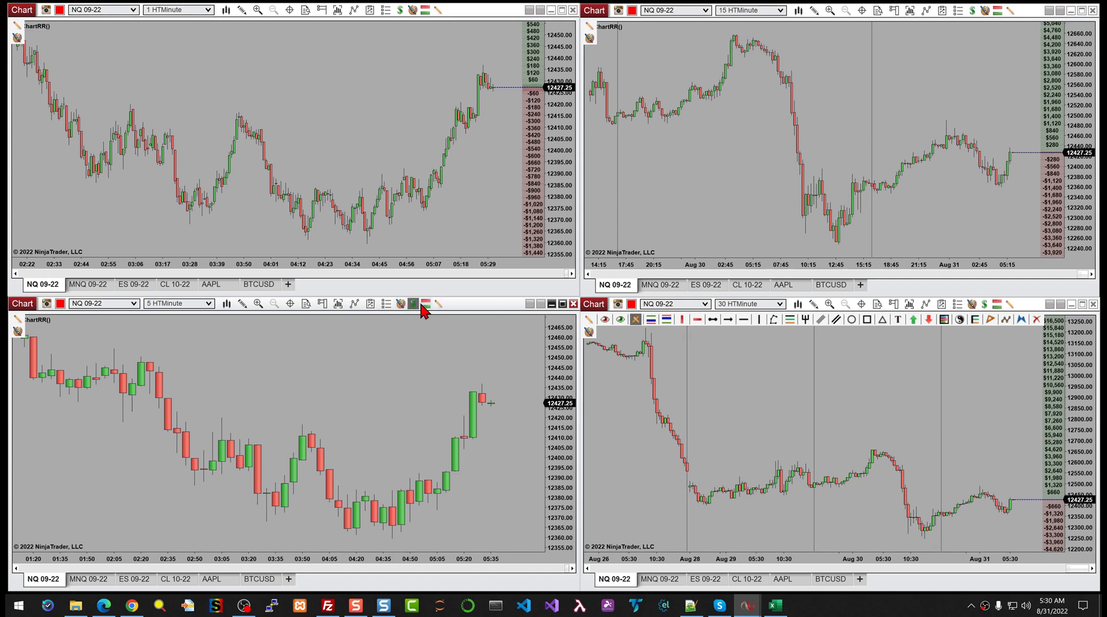
Step: Hide and redisplay the risk/reward scale on the 5-minute chart, and try its Reverse Grid option
left_click(413, 305)
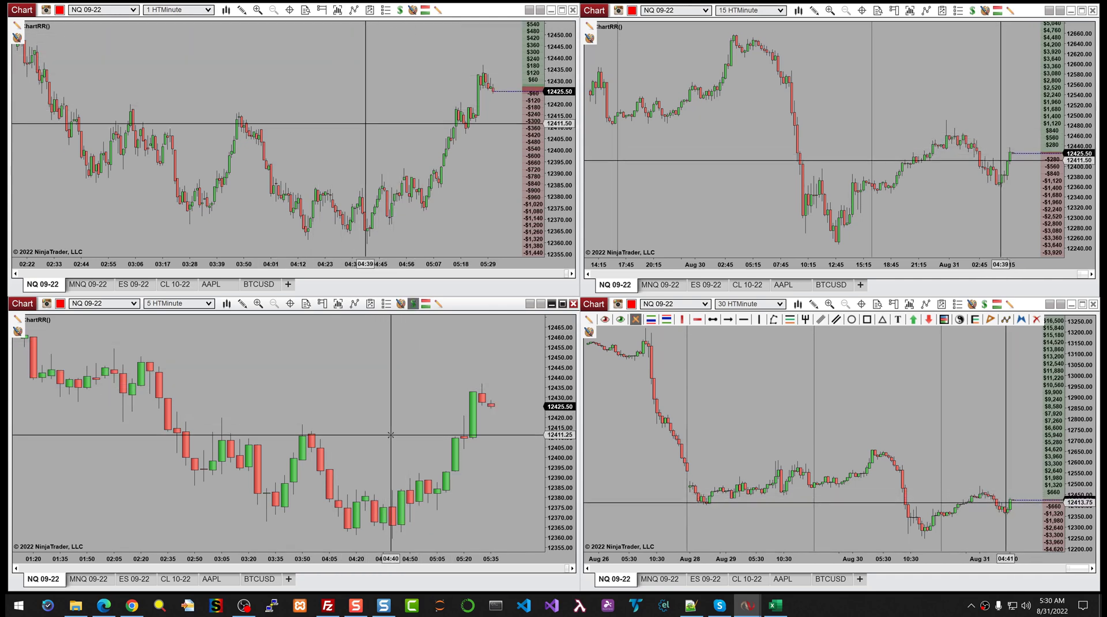
left_click(415, 306)
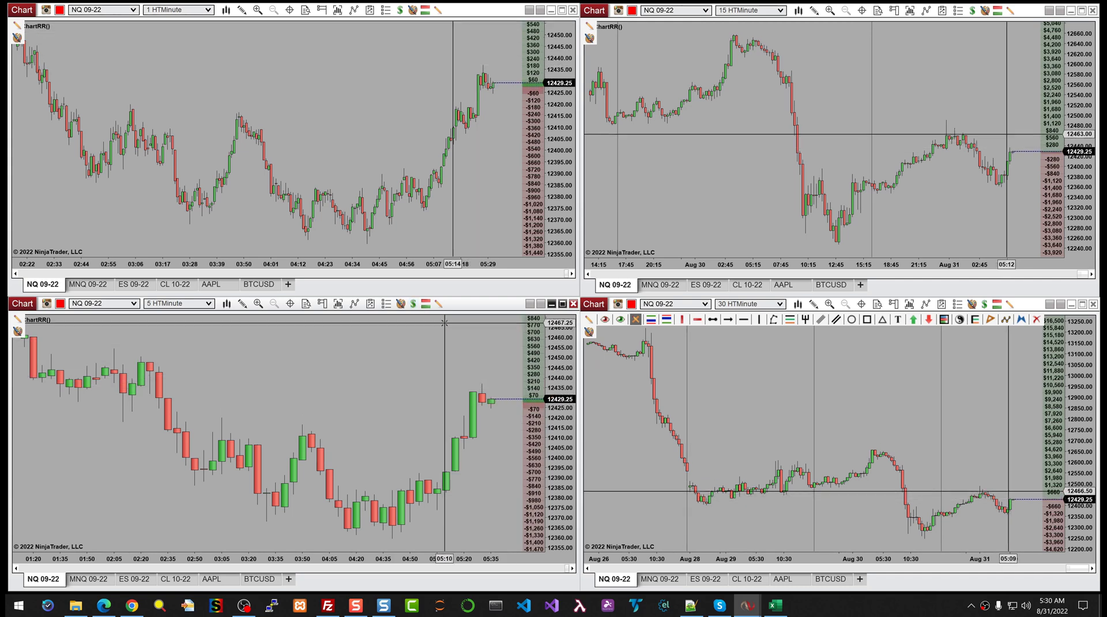
left_click(415, 305)
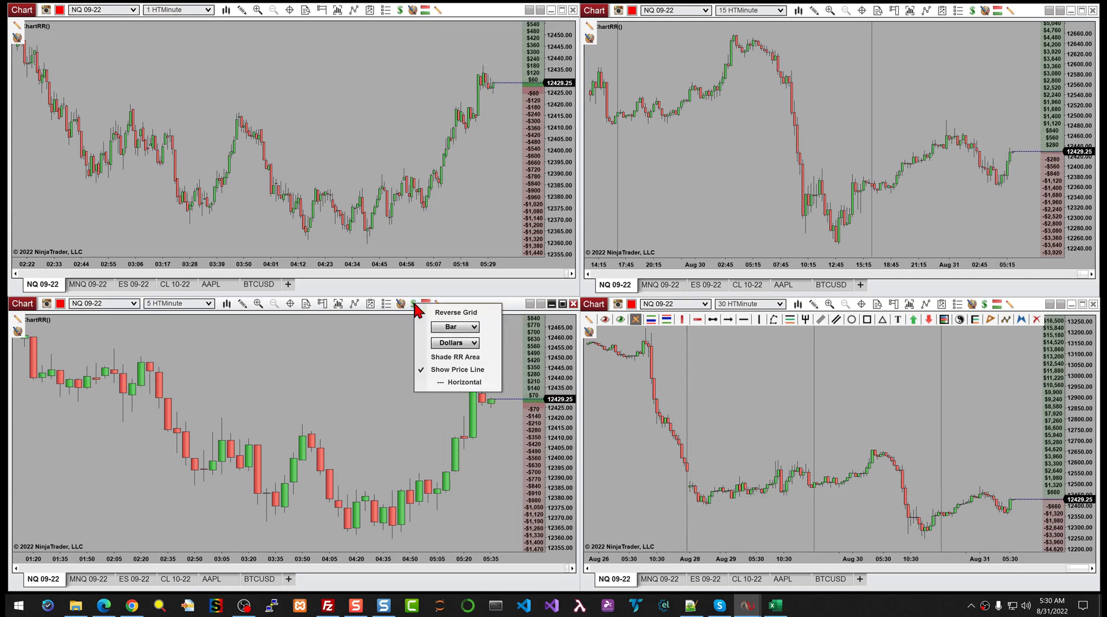
left_click(469, 315)
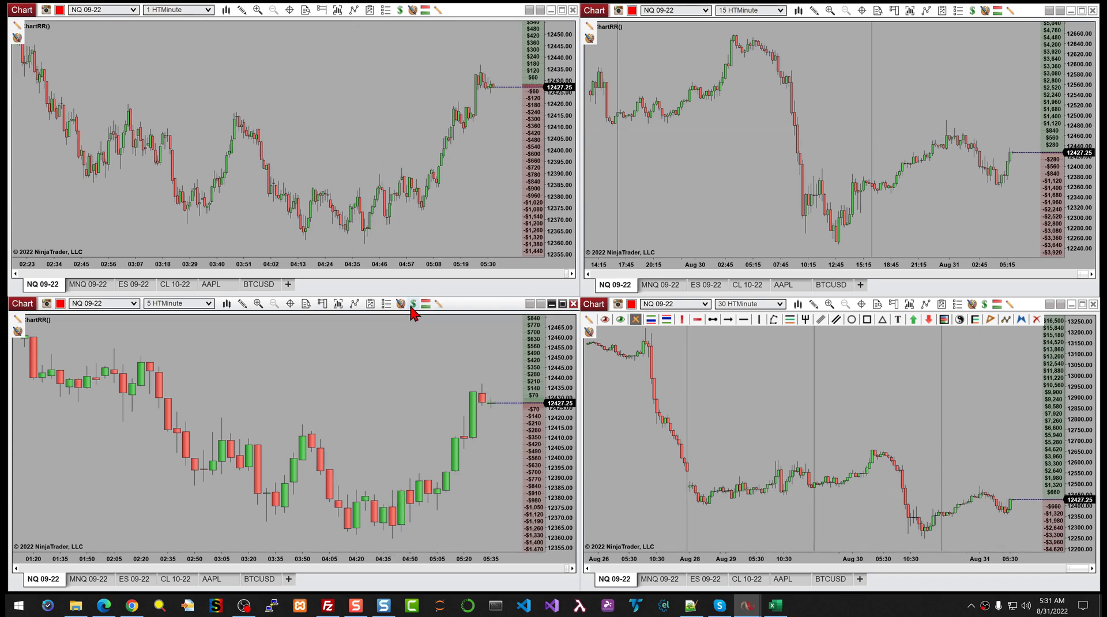